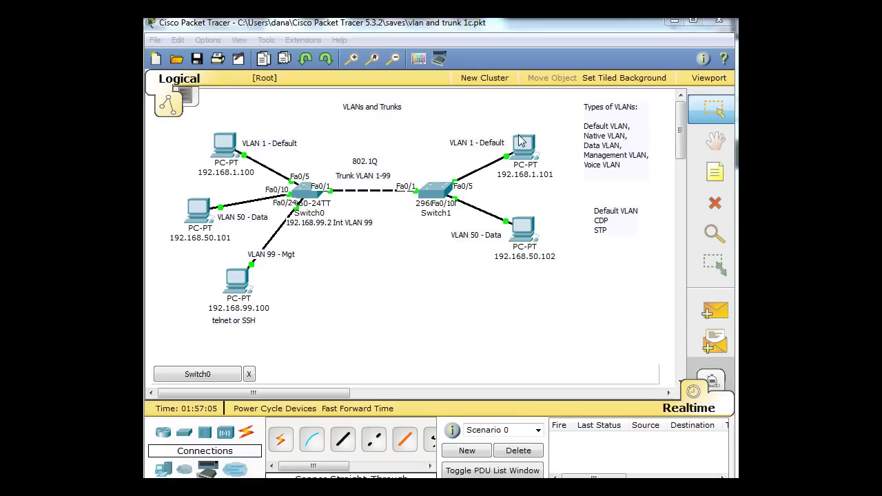
Select every device and move the whole diagram down about 34 px as one group.
mouse_move(171, 129)
left_mouse_down()
mouse_move(565, 348)
mouse_move(547, 347)
left_mouse_up()
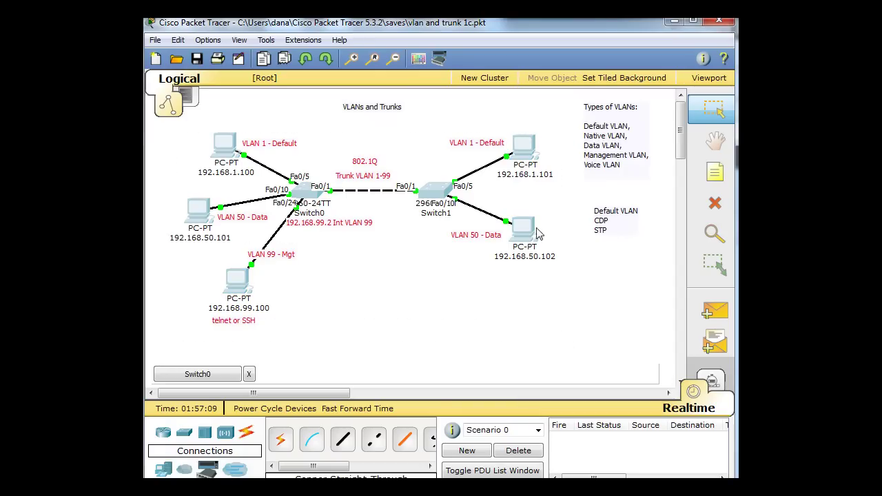
left_click_drag(537, 231, 526, 256)
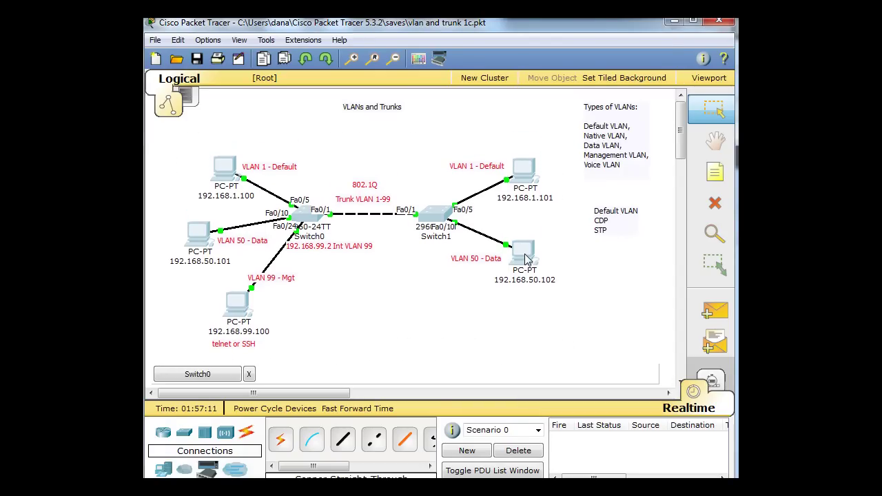
left_click(422, 310)
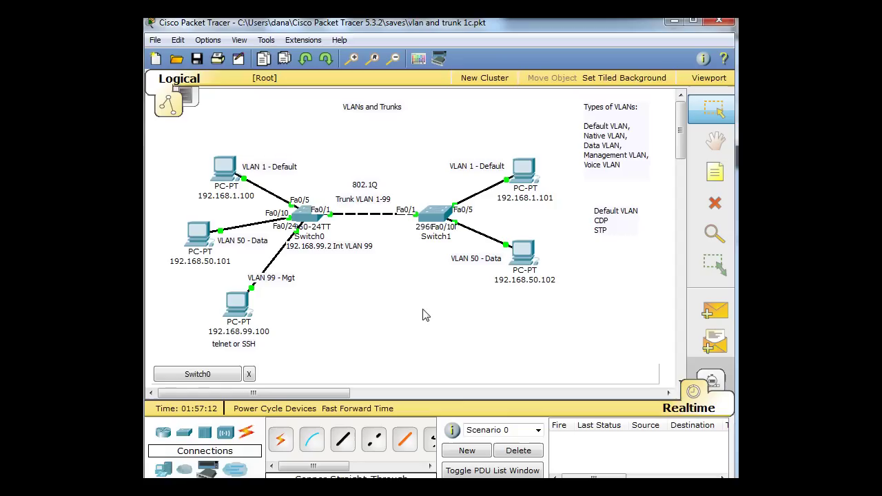
Place a 2811 router (Router0) above the 802.1Q trunk label.
left_click(164, 433)
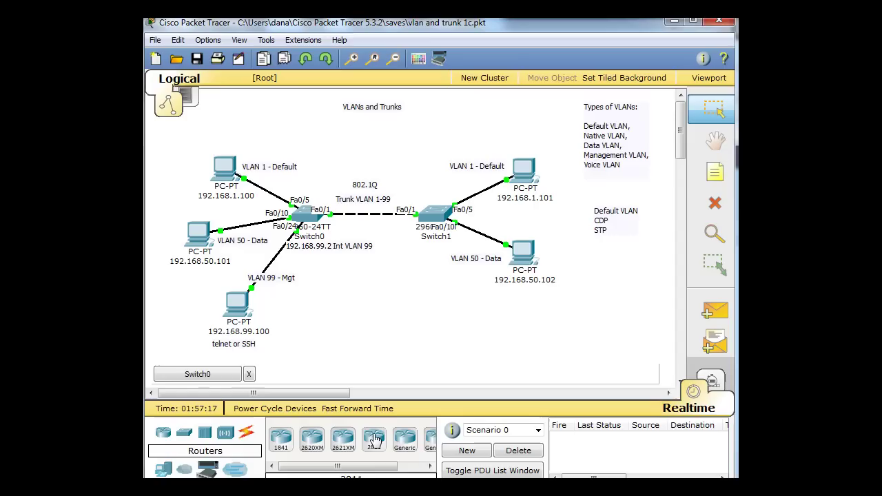
mouse_move(376, 439)
left_mouse_down()
mouse_move(372, 143)
mouse_move(383, 142)
left_mouse_up()
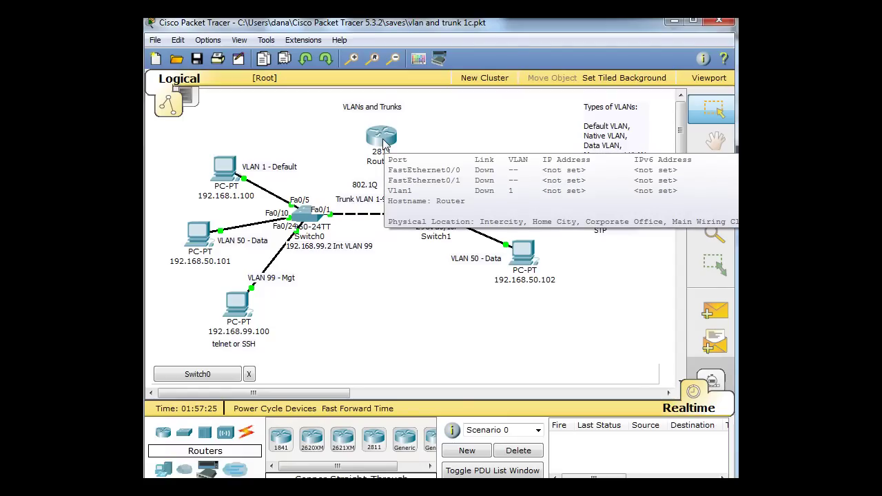
left_click_drag(383, 142, 386, 138)
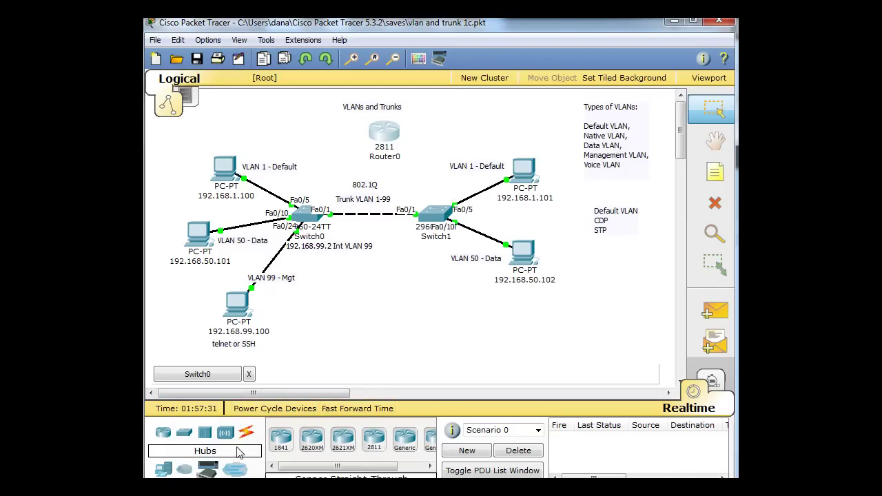
Cable Router0's FastEthernet0/0 to Switch1's FastEthernet0/2 with copper straight-through.
left_click(245, 435)
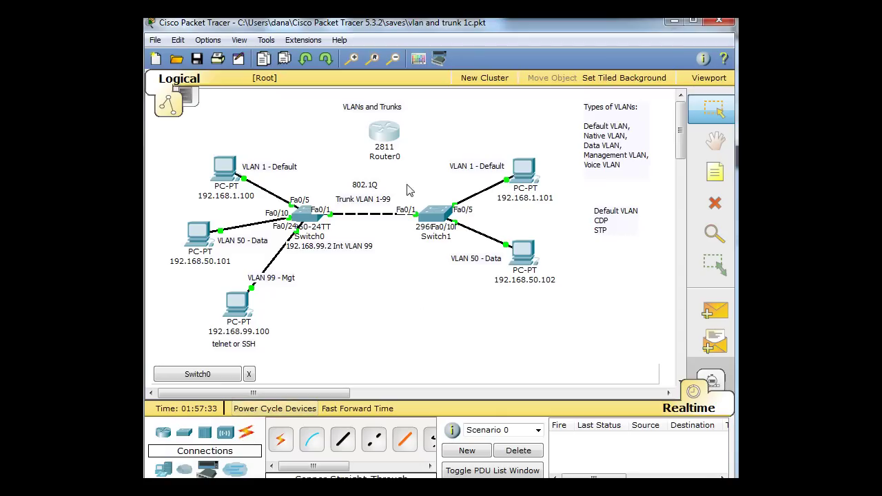
left_click(342, 438)
left_click(387, 133)
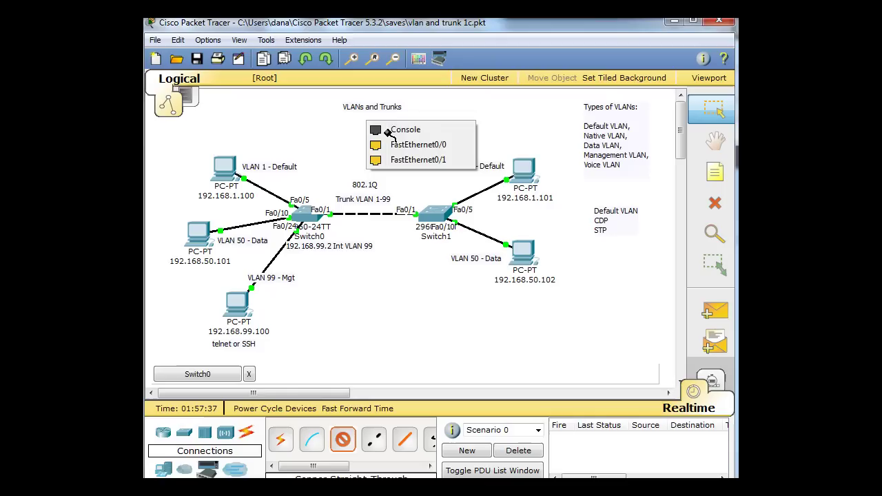
left_click(399, 146)
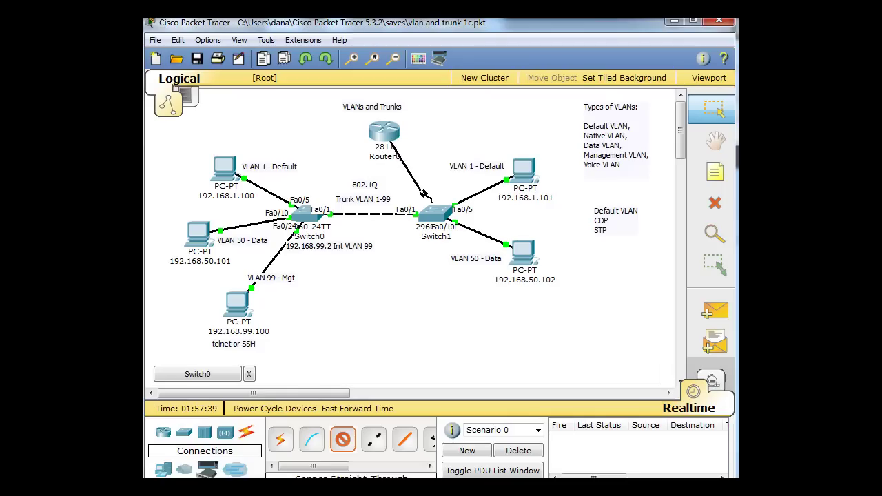
left_click(434, 213)
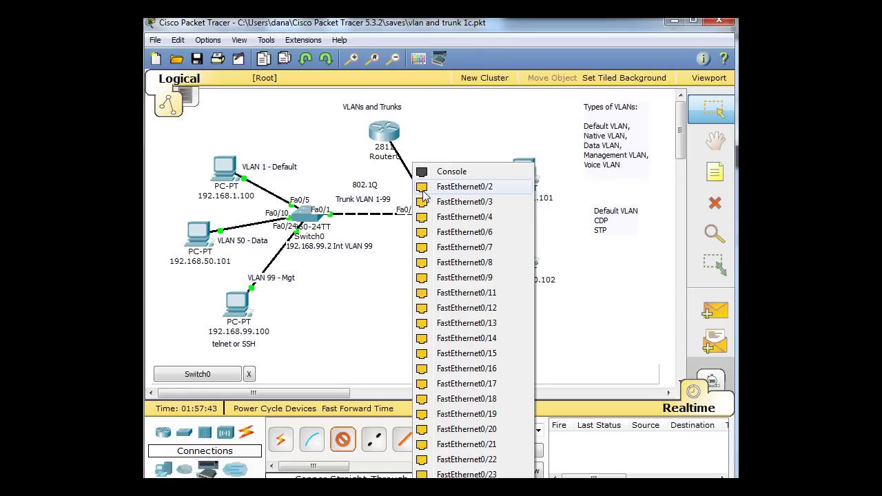
left_click(423, 189)
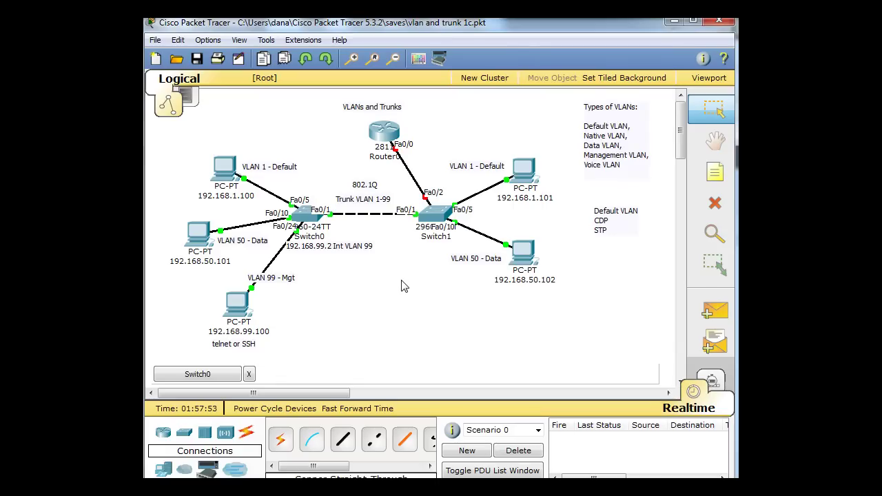
Place a 7960 IP phone on the canvas below Switch1.
left_click(163, 470)
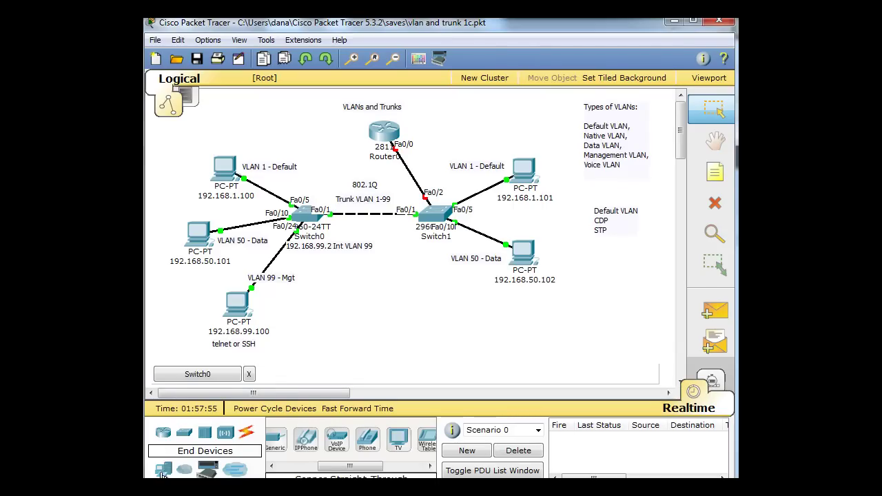
mouse_move(331, 467)
left_mouse_down()
mouse_move(289, 472)
mouse_move(321, 470)
left_mouse_up()
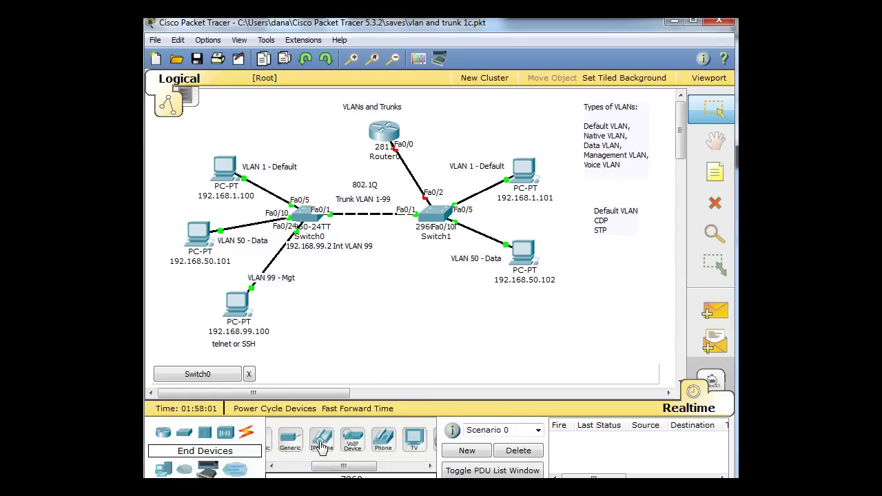
left_click_drag(321, 446, 434, 325)
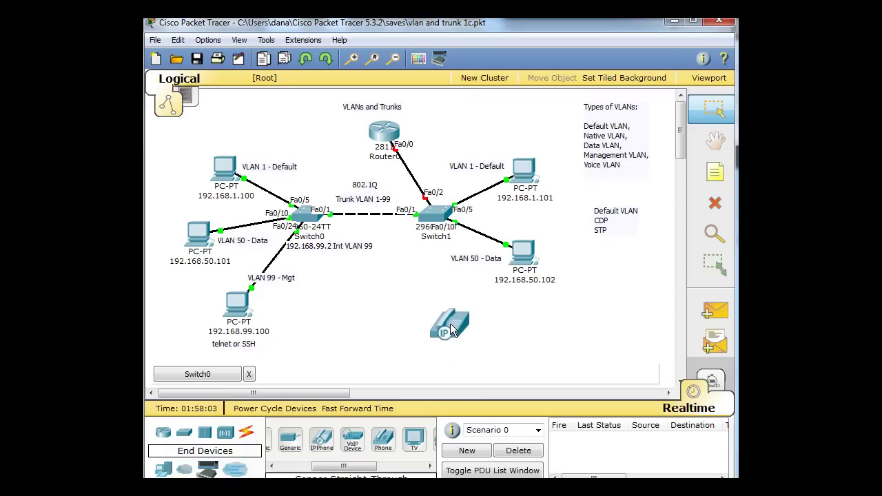
left_click_drag(434, 325, 430, 323)
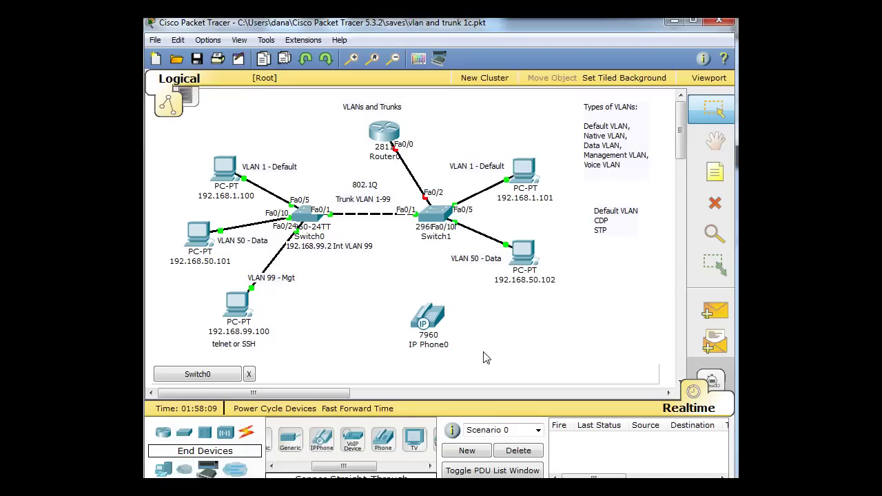
Cable the phone's Switch port to Switch1's FastEthernet0/20, then position the phone under Switch1.
left_click(245, 436)
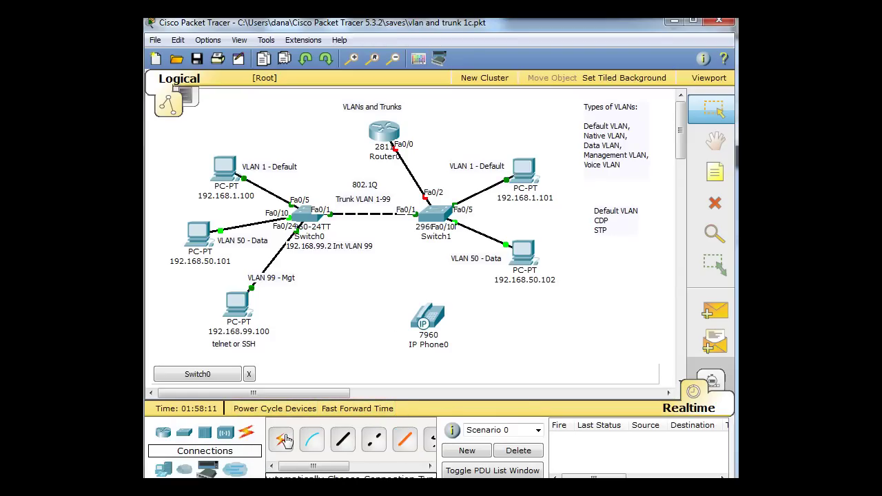
left_click(343, 441)
left_click(431, 313)
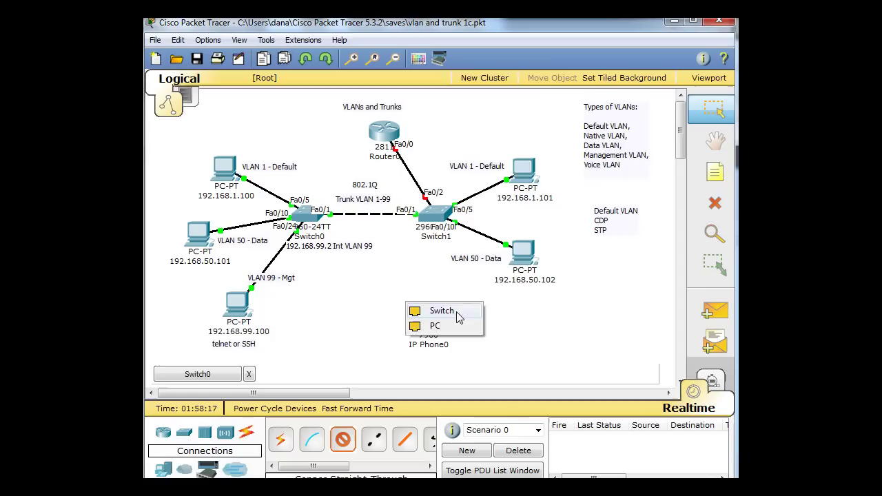
left_click(459, 316)
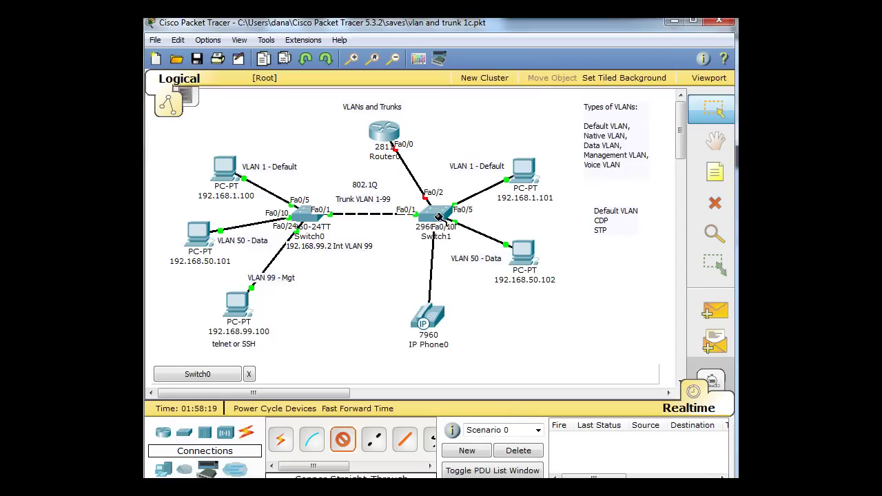
left_click(438, 217)
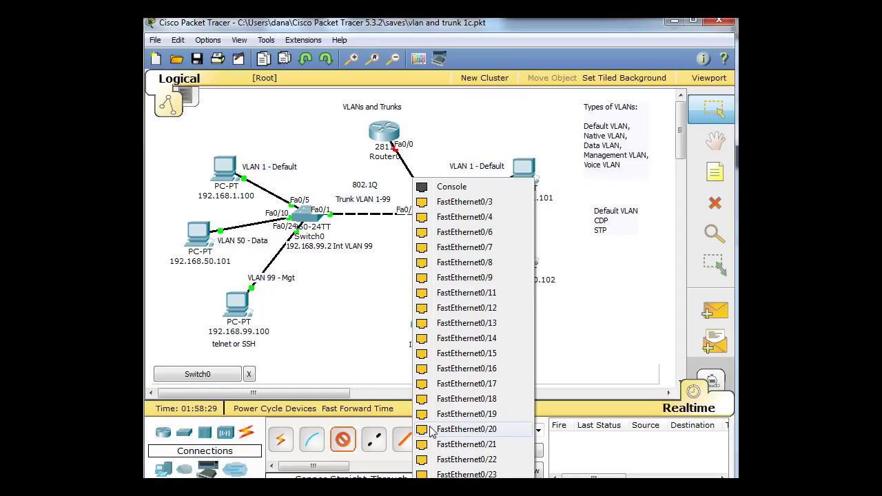
left_click(466, 429)
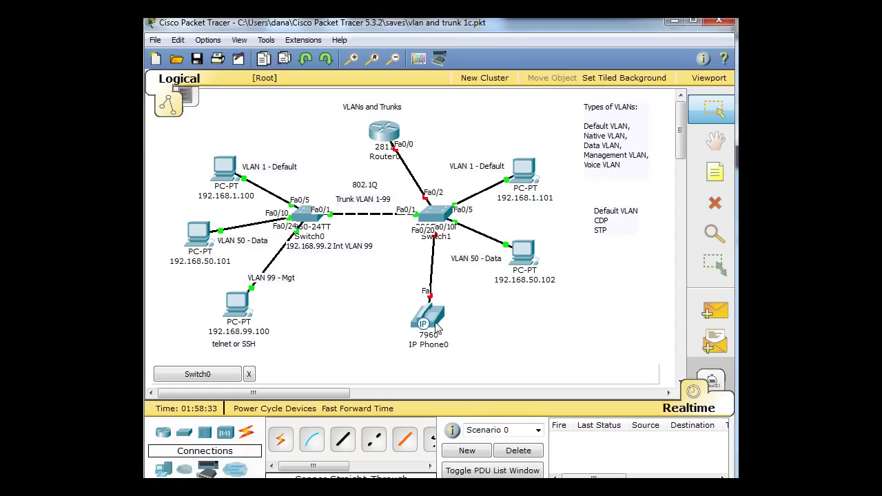
left_click_drag(435, 327, 404, 337)
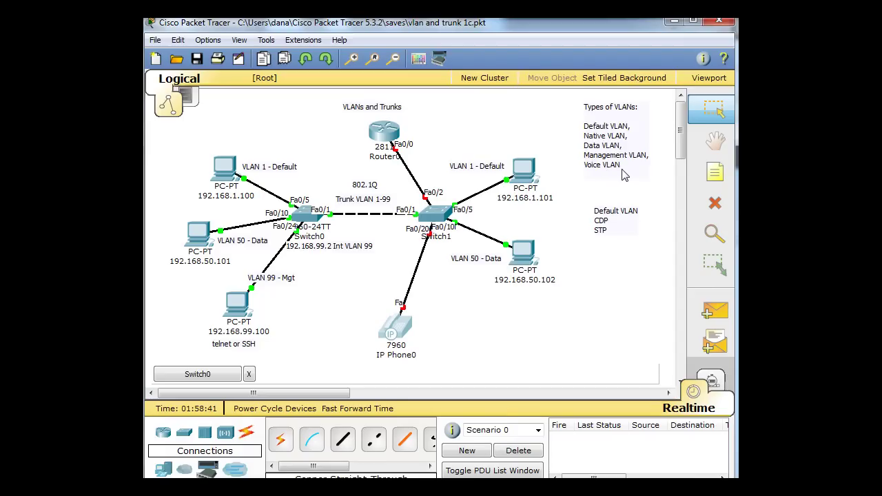
mouse_move(395, 331)
left_mouse_down()
mouse_move(351, 327)
mouse_move(375, 324)
left_mouse_up()
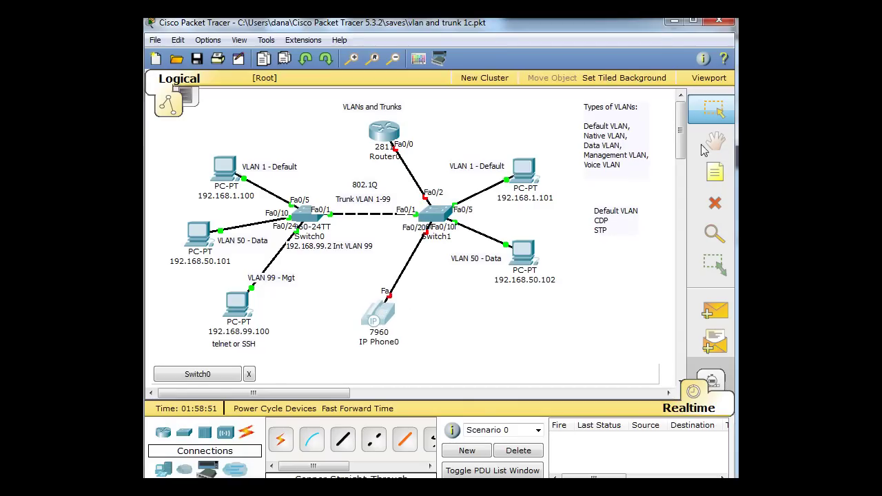
Add a 'VLAN 150 Voice' note beside the phone's link.
left_click(714, 172)
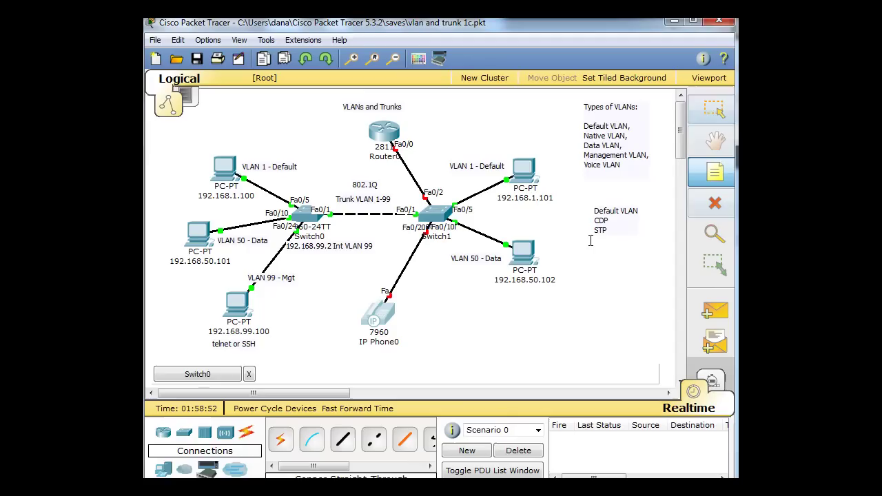
left_click(398, 293)
type("VLAN")
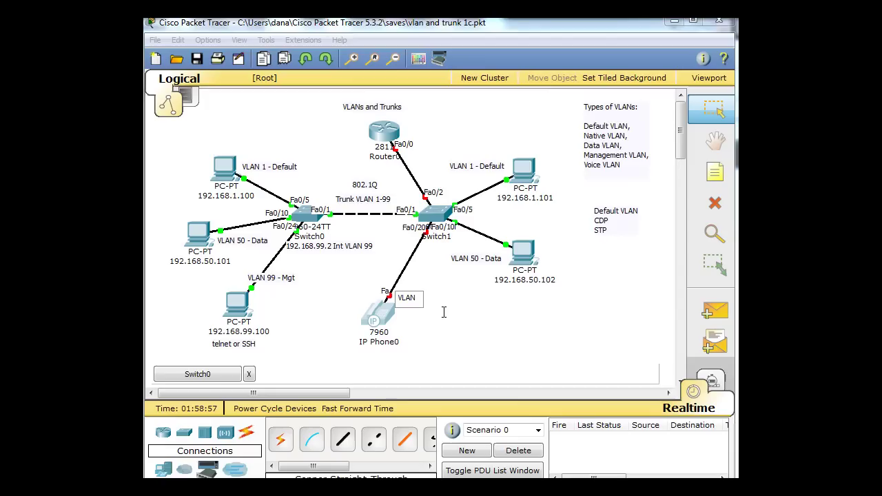
type(" 150")
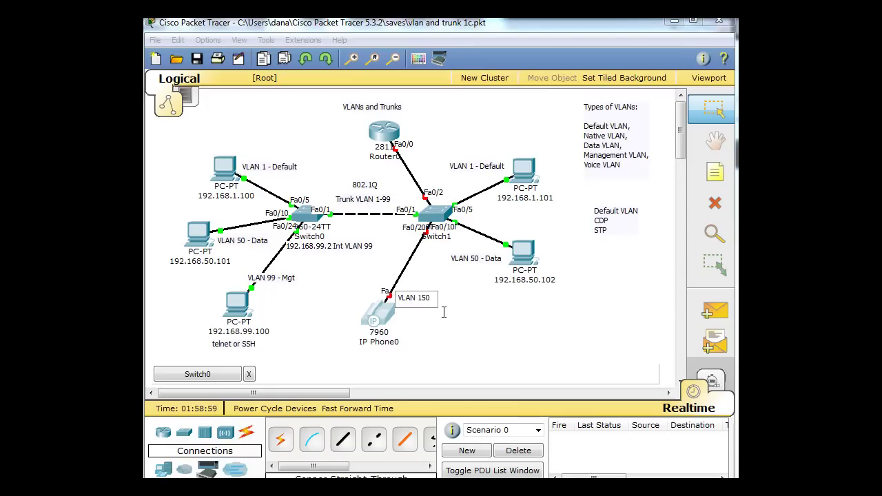
type(" Voice")
left_click(418, 300)
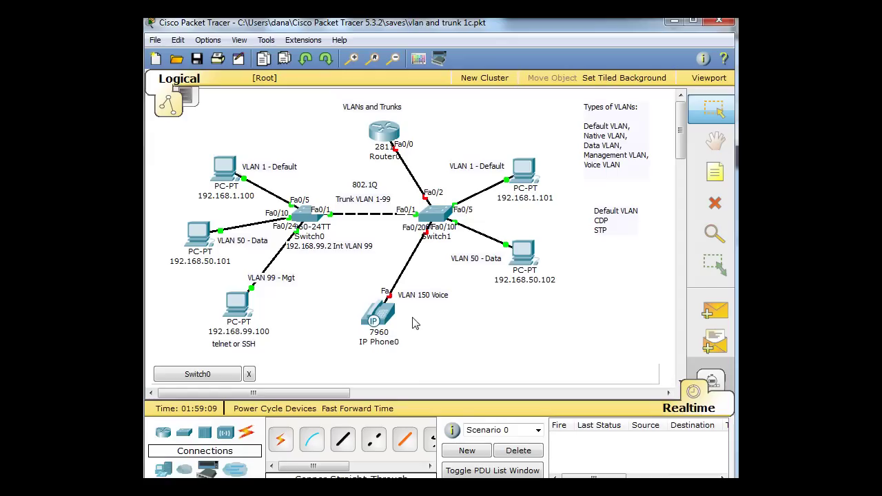
Open IP Phone0's device window, bring it into view, and close it again.
left_click(381, 319)
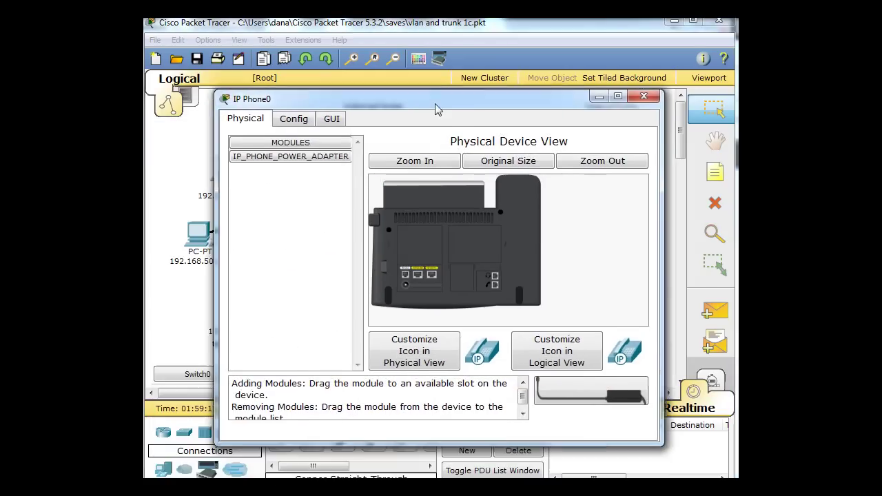
left_click_drag(340, 143, 401, 71)
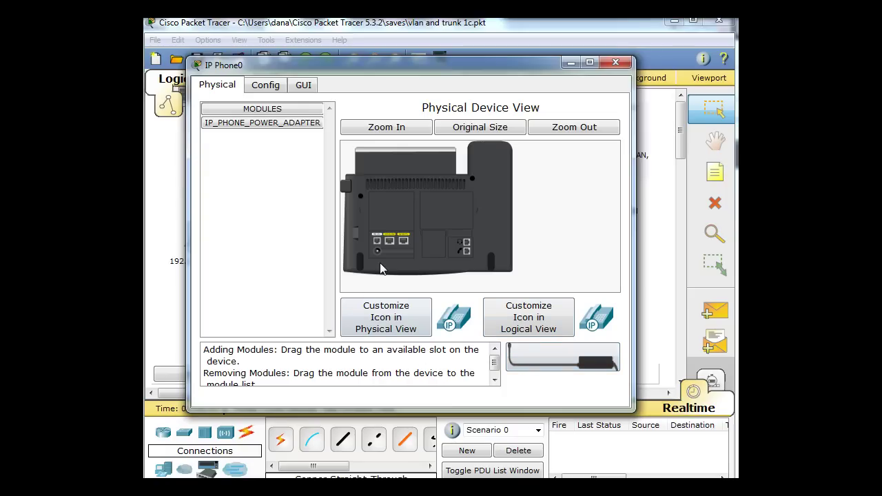
left_click(615, 63)
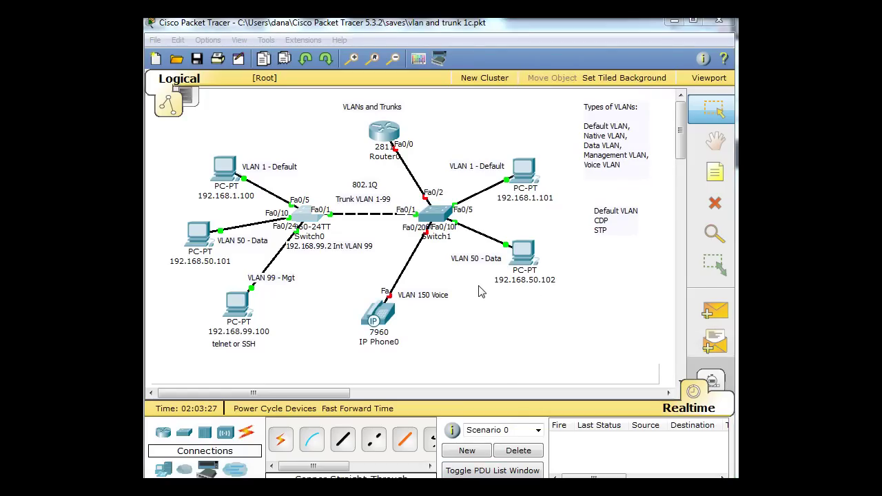
In Switch1's CLI, create VLAN 150 and name it voice.
left_click(436, 215)
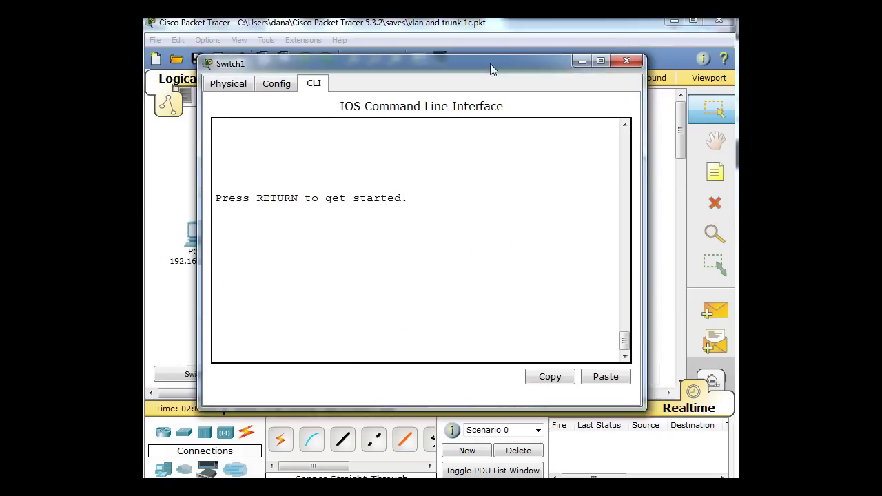
left_click_drag(352, 78, 457, 75)
left_click_drag(603, 286, 692, 290)
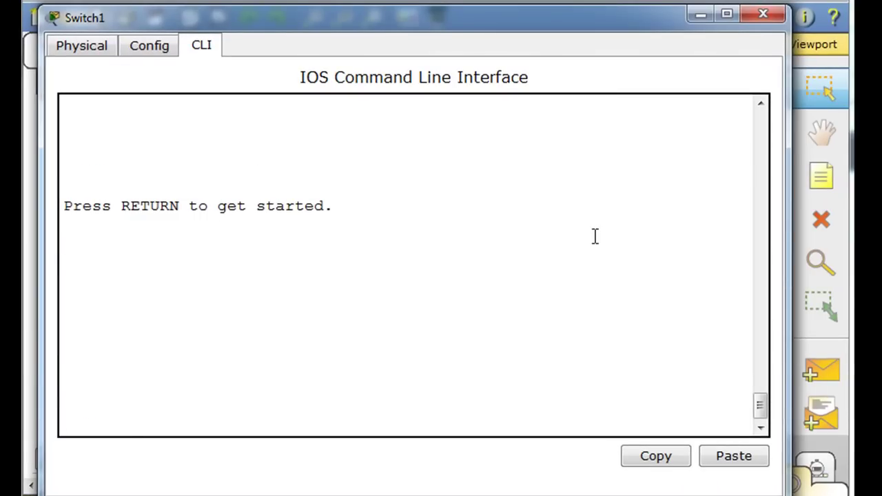
key("Return")
type("n")
key("Return")
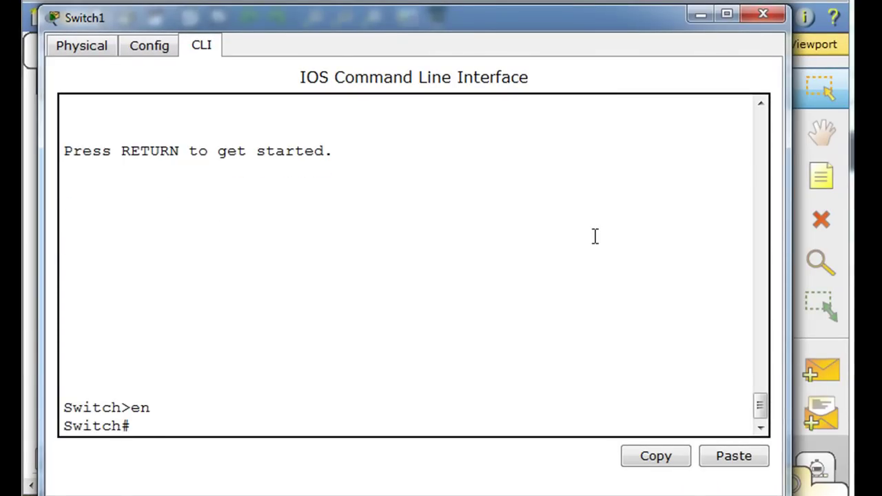
type("conf t")
key("Return")
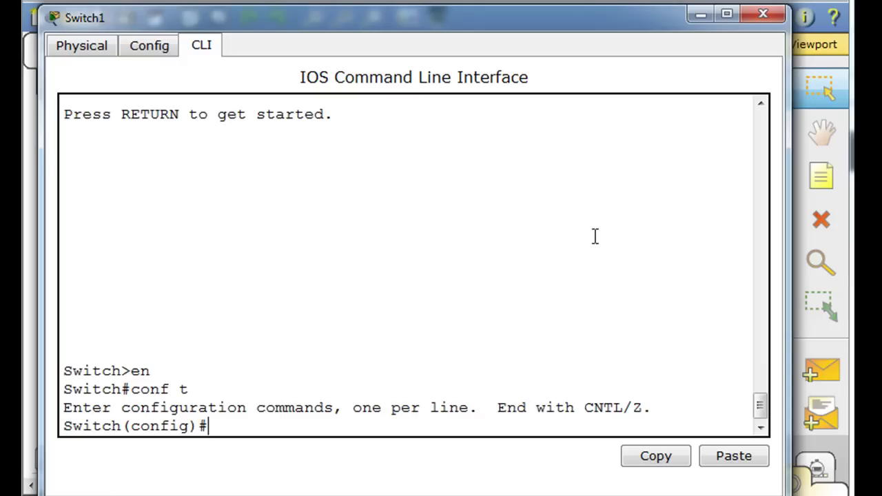
type("vlan 1")
type("50")
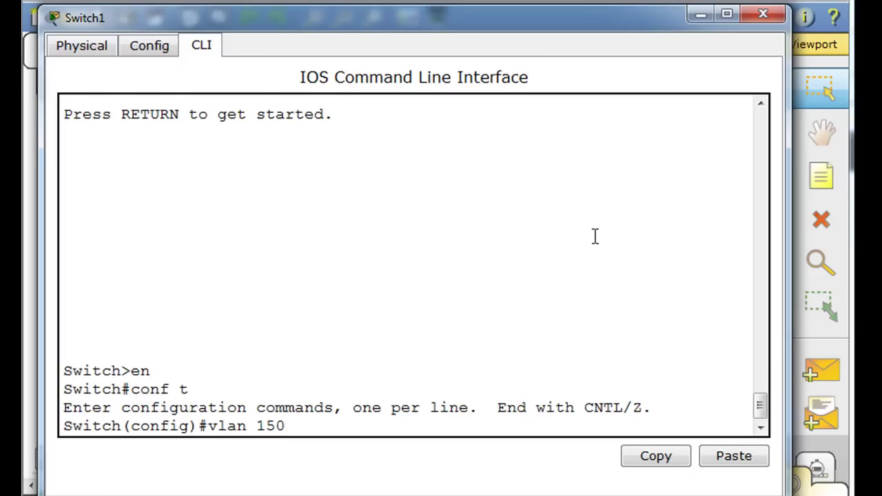
key("Return")
type("ame")
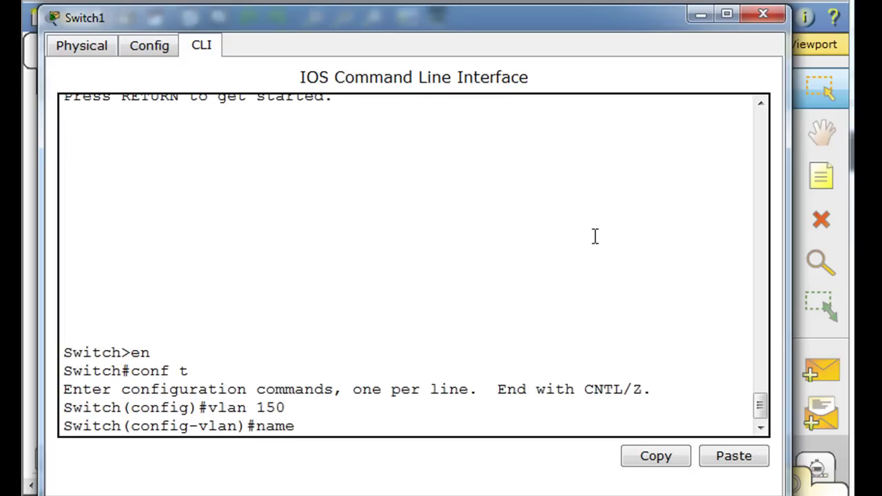
type(" voice")
key("Return")
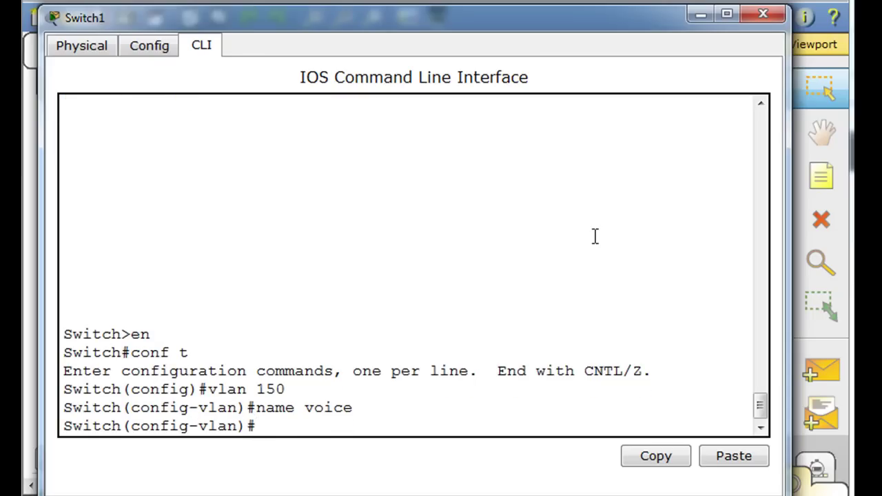
key("ctrl+z")
key("Return")
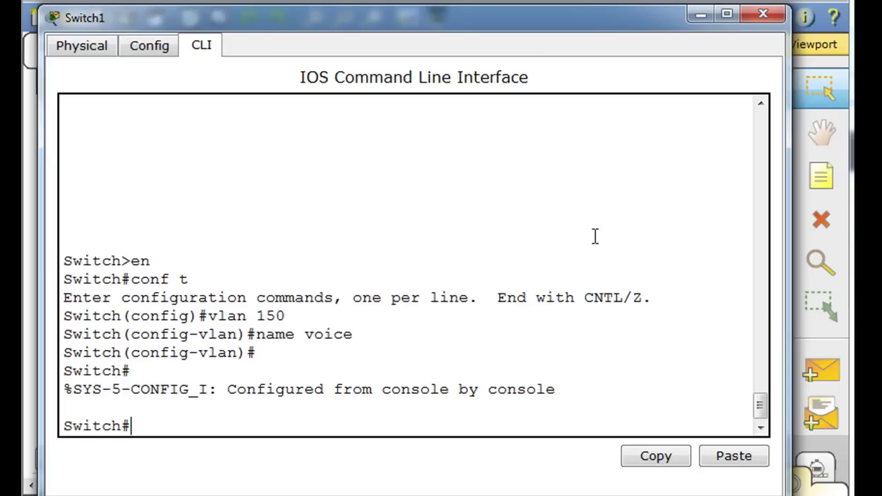
Set Switch1's interface fa0/20 to switchport mode access.
type("conf t")
key("Return")
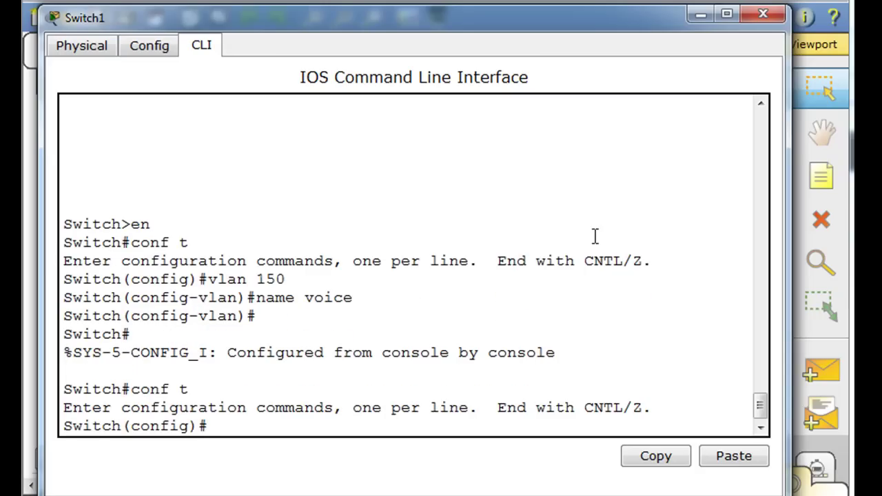
type("int fa")
type("0/20")
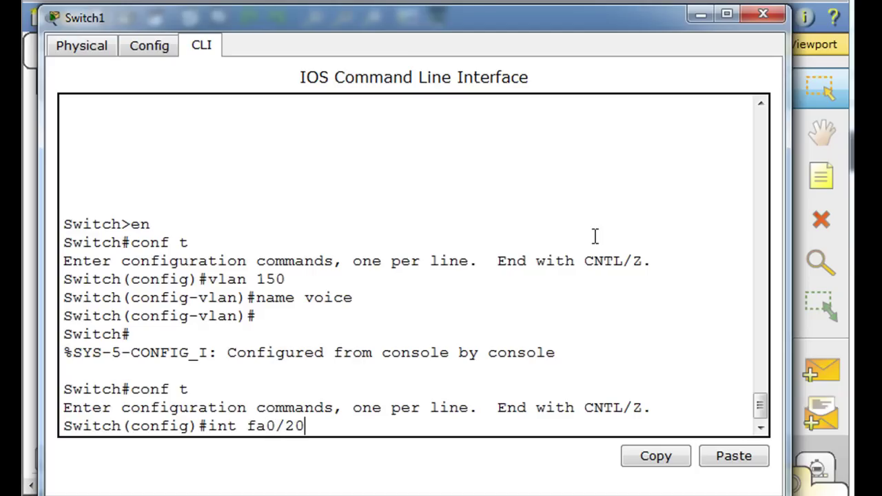
key("Return")
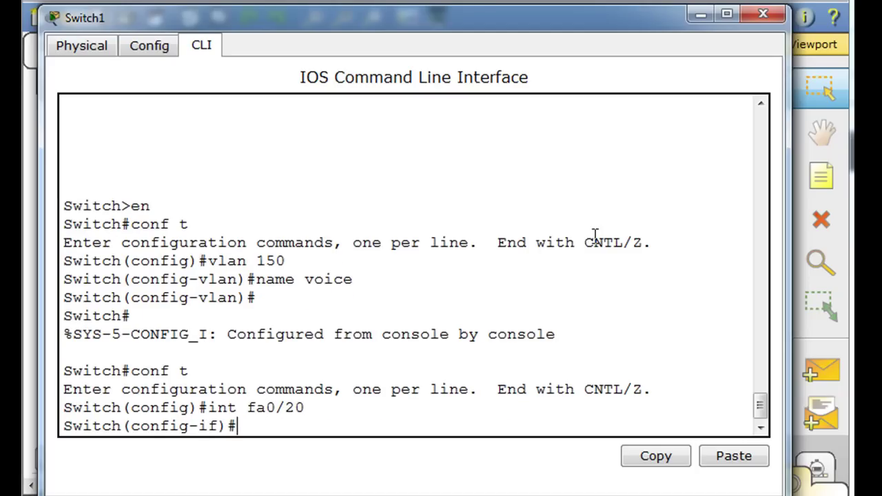
type("s")
type("wi")
key("Tab")
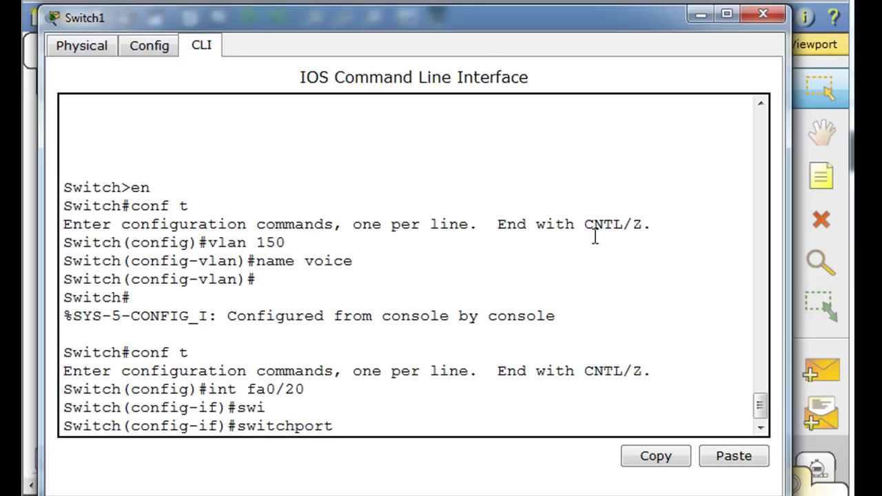
type(" mode acc")
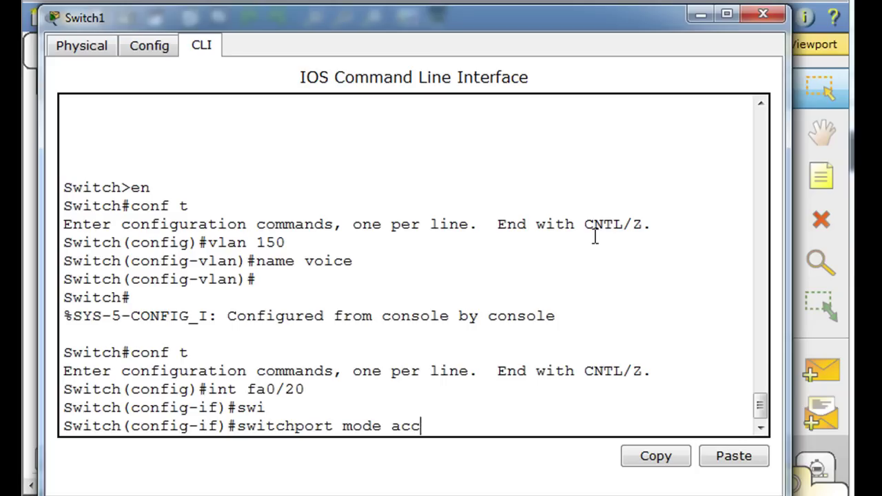
type("ess")
key("Return")
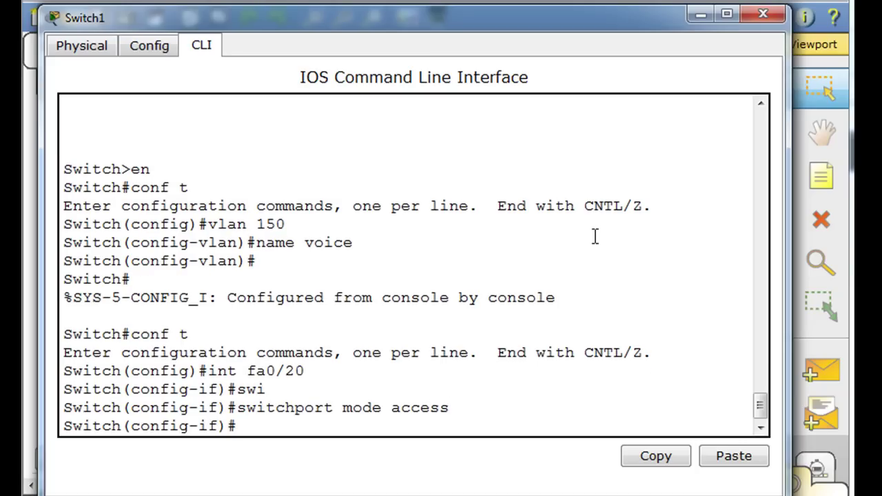
Assign fa0/20 to access VLAN 150 and exit configuration mode.
type("sw")
key("Tab")
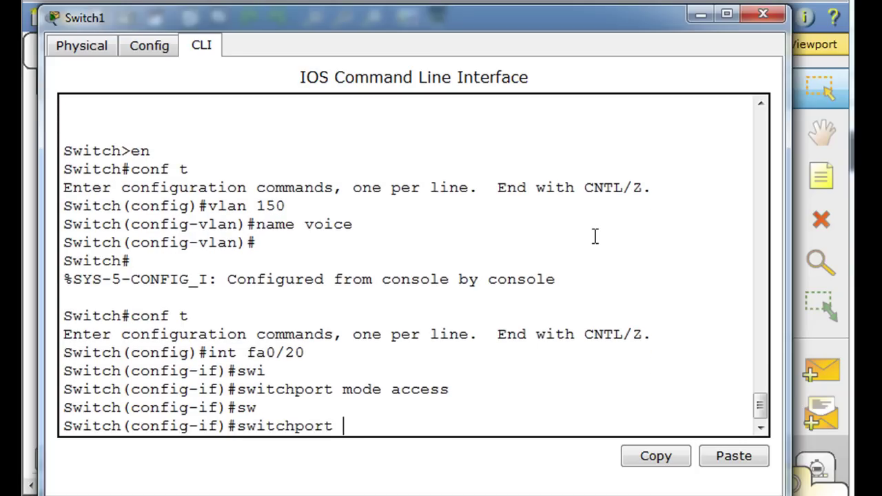
type("access ")
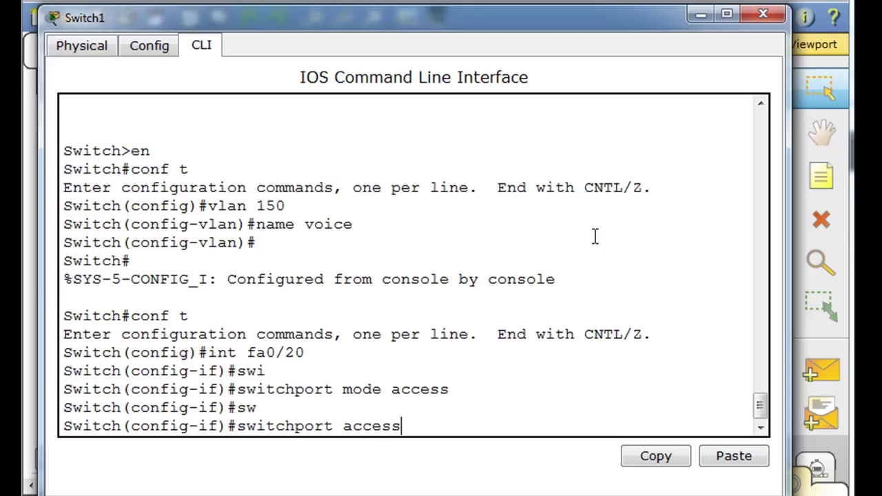
type("vlan")
key("BackSpace")
key("BackSpace")
key("BackSpace")
key("BackSpace")
type("?")
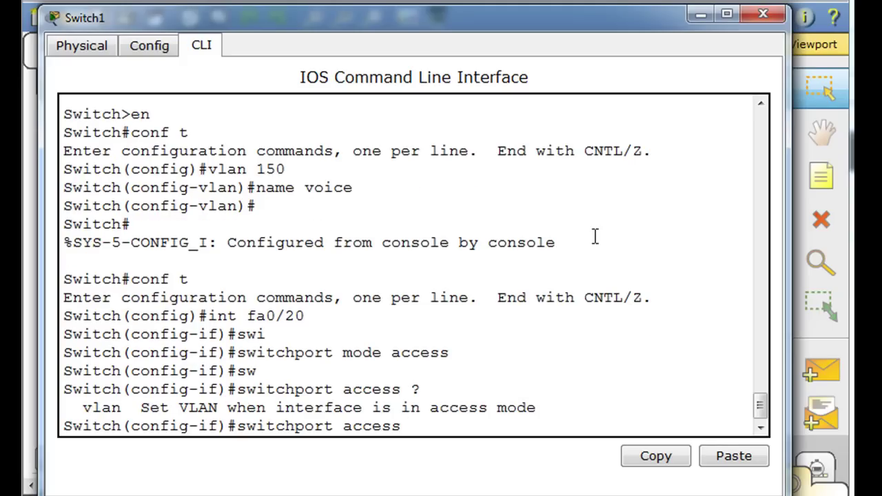
type("lan")
type("150")
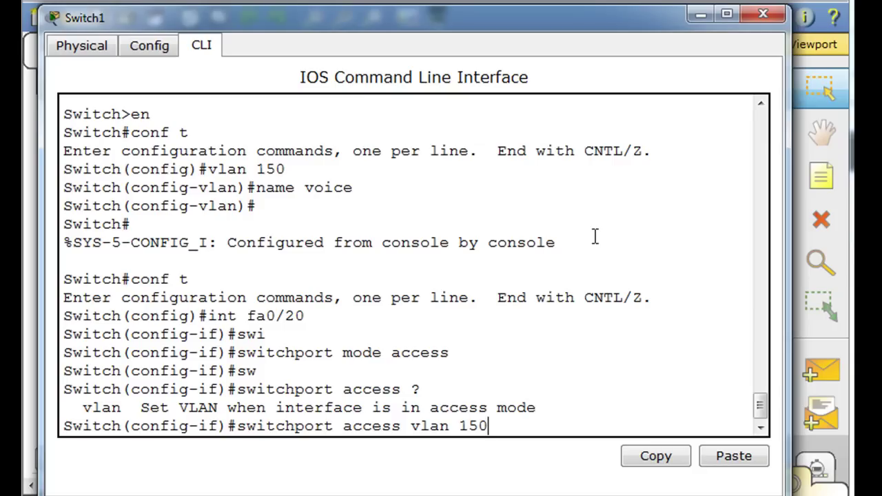
key("Return")
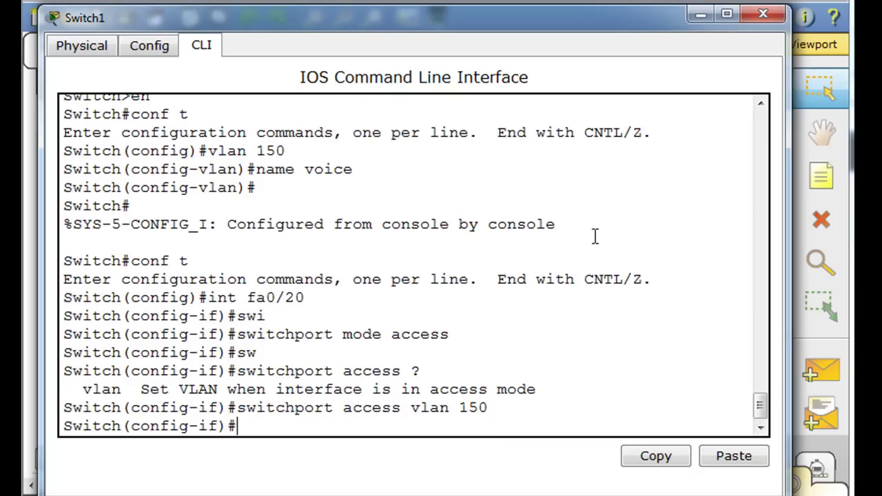
key("ctrl+z")
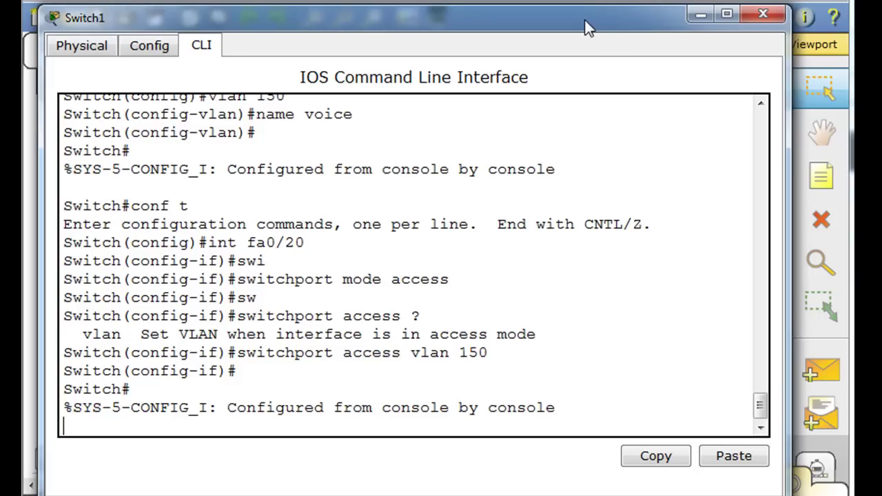
key("Return")
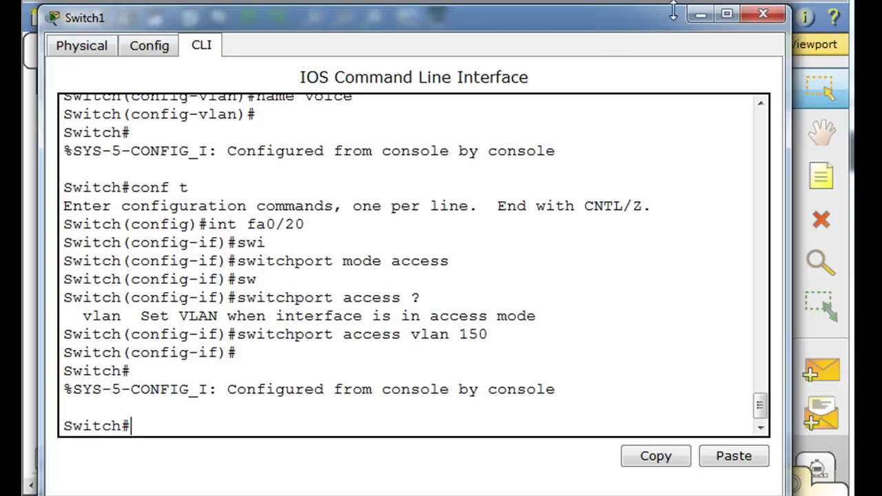
Minimize the Switch1 console to reveal the topology.
left_click(700, 14)
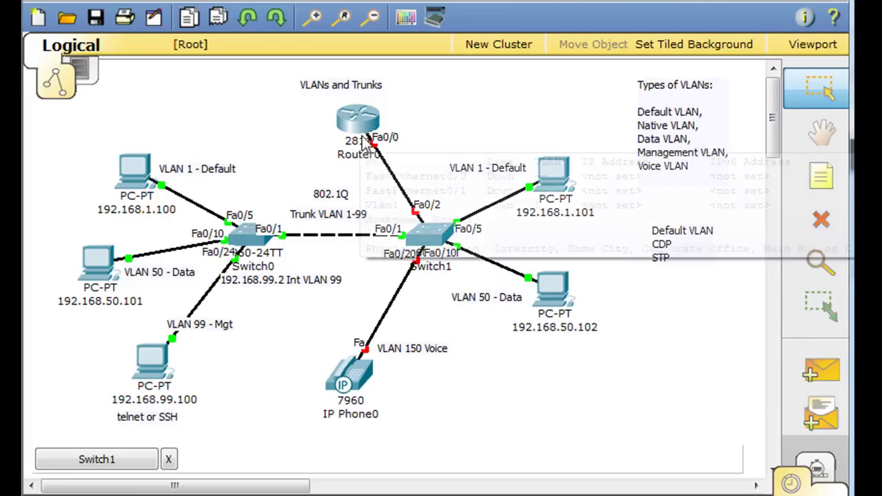
Reopen Switch1's CLI and set interface fa0/2 to switchport mode trunk.
left_click(435, 234)
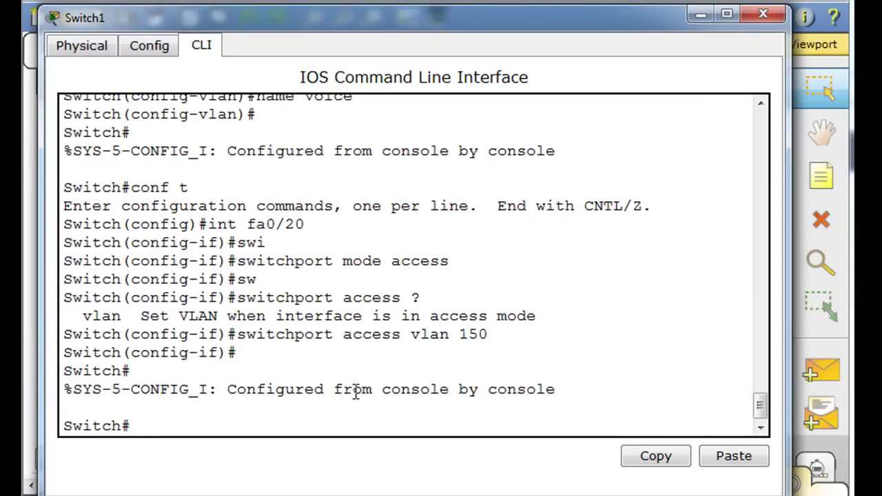
type("cpom")
key("BackSpace")
key("BackSpace")
key("BackSpace")
type("onf t")
key("Return")
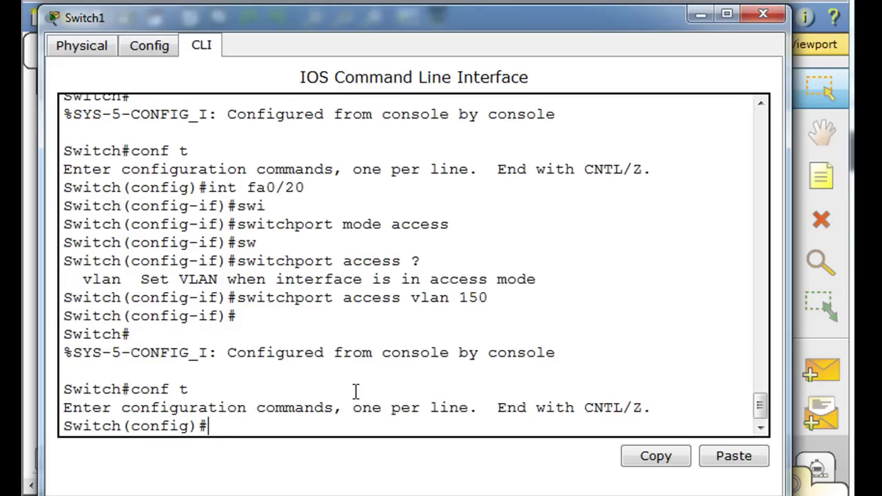
type("int a")
key("BackSpace")
type("fa0/2")
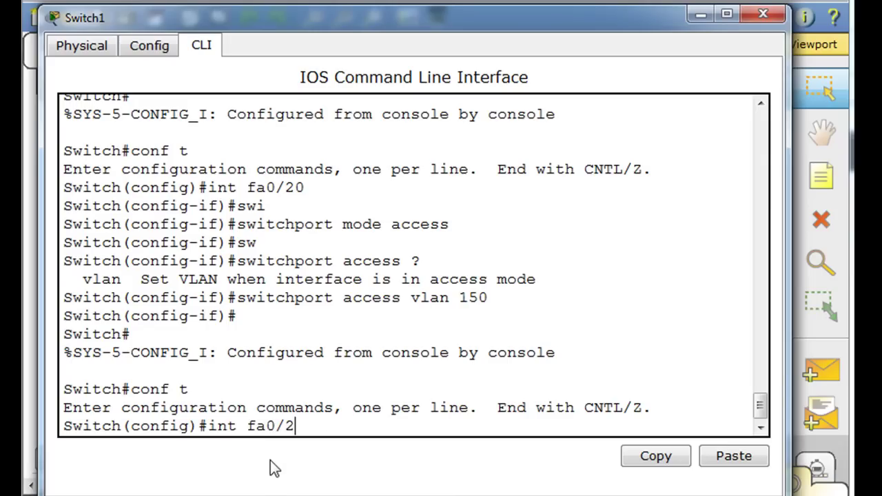
key("Return")
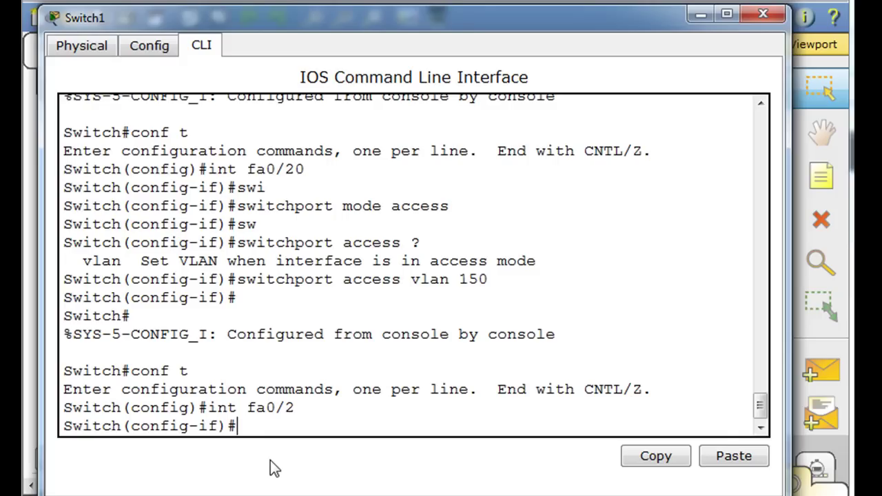
type("sw")
key("Tab")
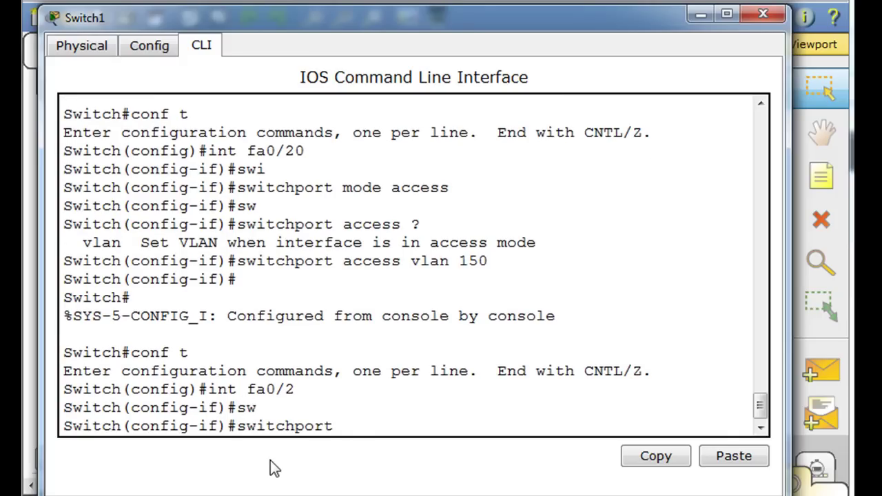
type("mode tra")
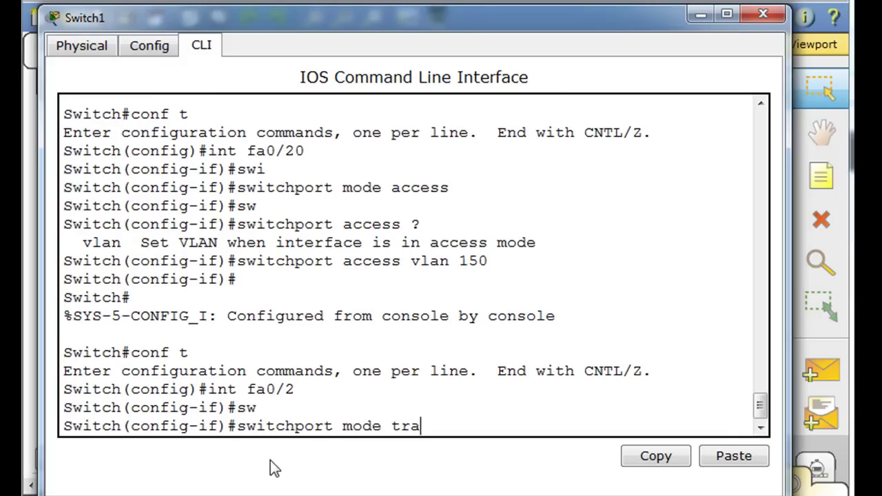
key("BackSpace")
type("unk")
key("Return")
Allow VLANs 1-99 and 150 on the fa0/2 trunk.
type("s")
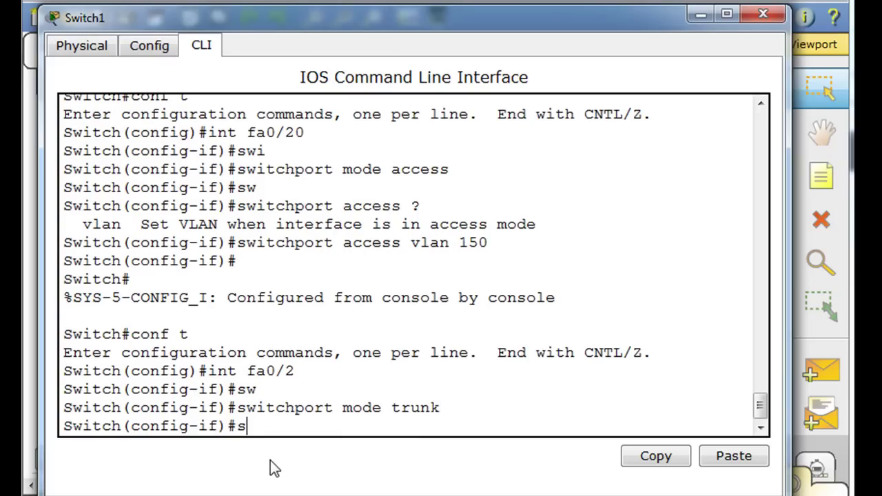
type("witchport")
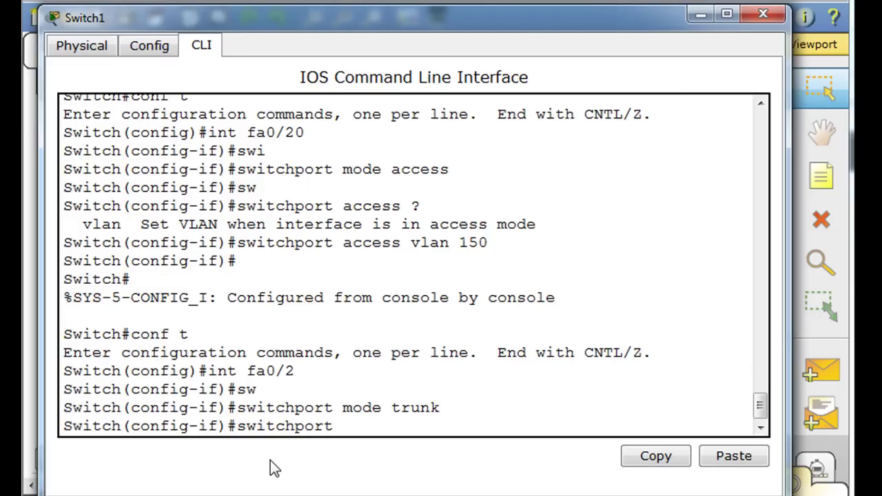
type(" trunk a")
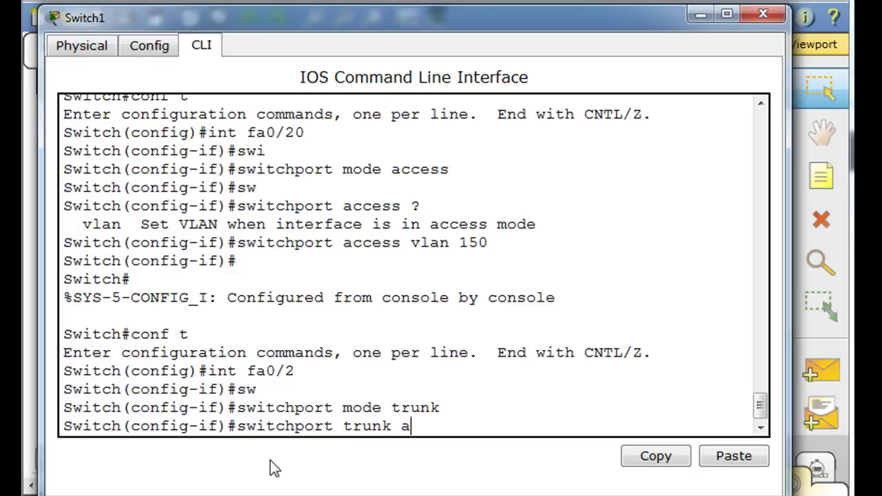
type("llowed")
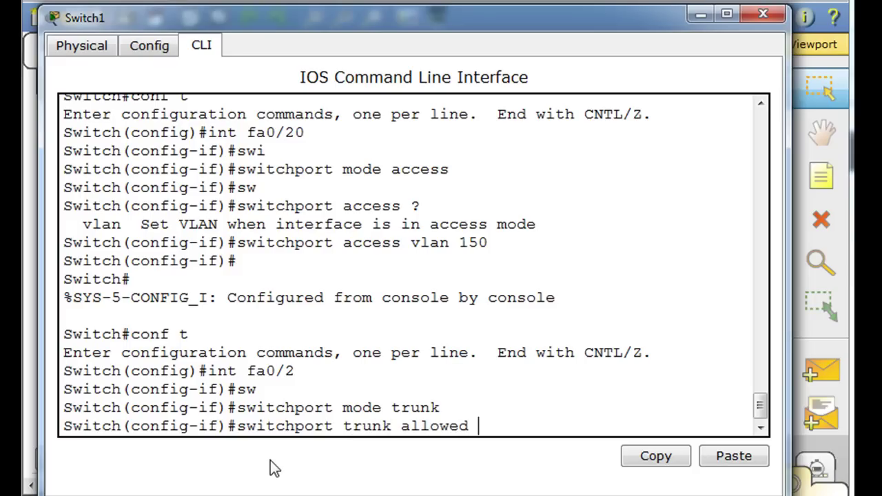
type(" vlan ")
type("1-9")
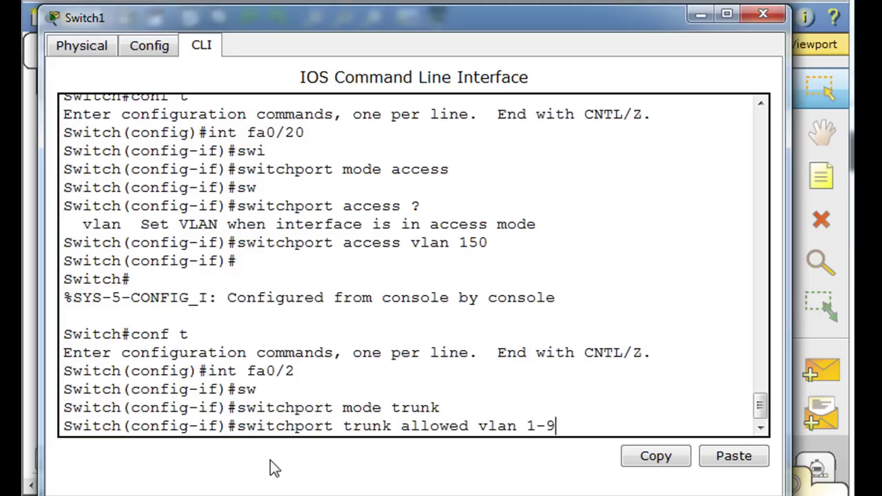
type("9,")
type("150")
key("Return")
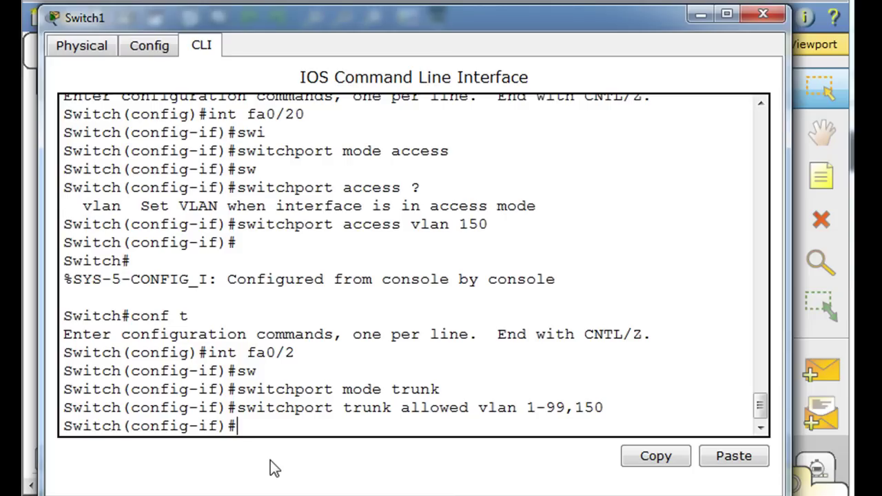
Set the trunk's native VLAN to 80 and minimize the console.
type("sw")
key("Up")
key("BackSpace")
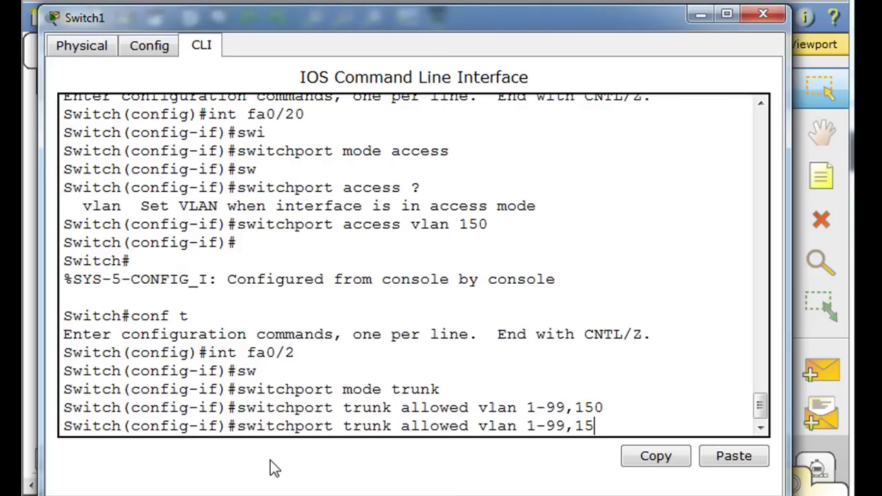
key("BackSpace")
key("BackSpace")
key("BackSpace")
key("BackSpace")
key("BackSpace")
key("BackSpace")
key("BackSpace")
key("BackSpace")
key("BackSpace")
type("n")
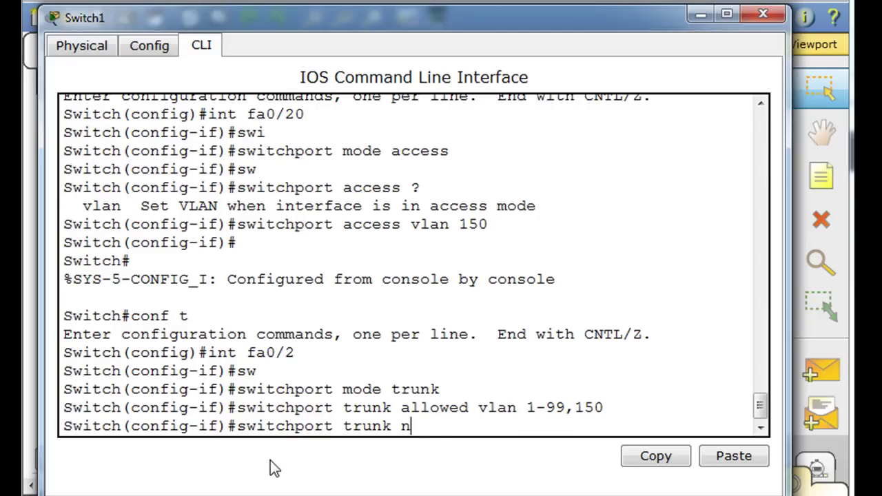
type("ative vl")
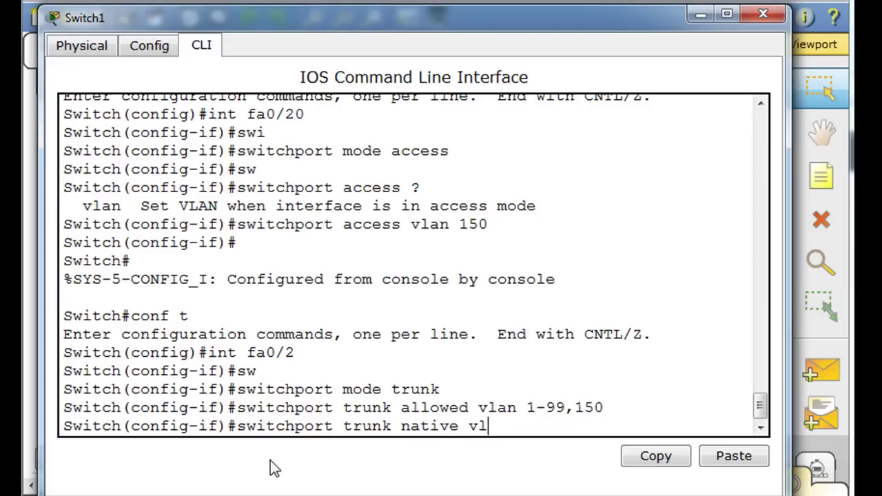
type("an 80")
key("Return")
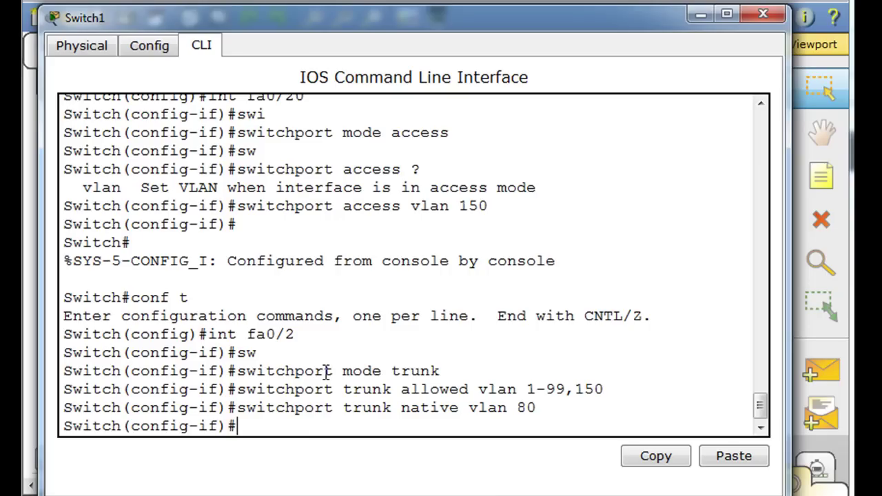
left_click(700, 14)
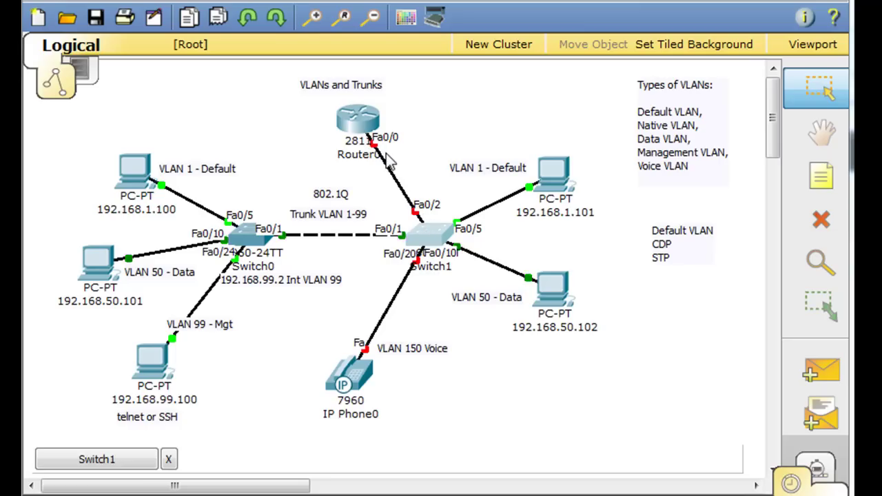
left_click_drag(365, 121, 367, 123)
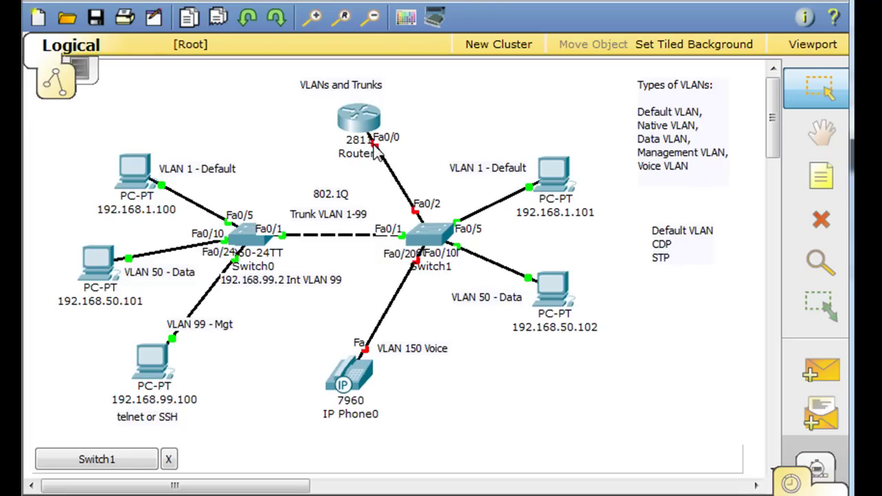
Start a note above Router0 with lines 192.168.1.1 and 192.168.50.1.
left_click(821, 180)
left_click(398, 95)
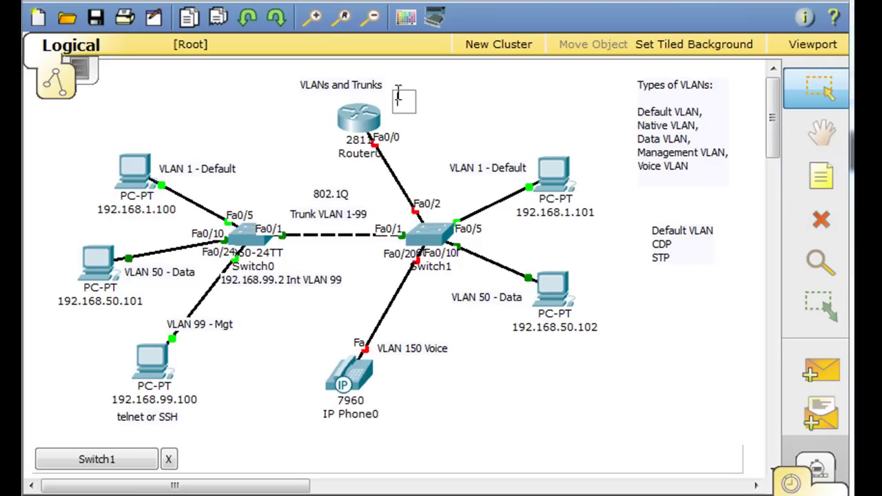
type("192")
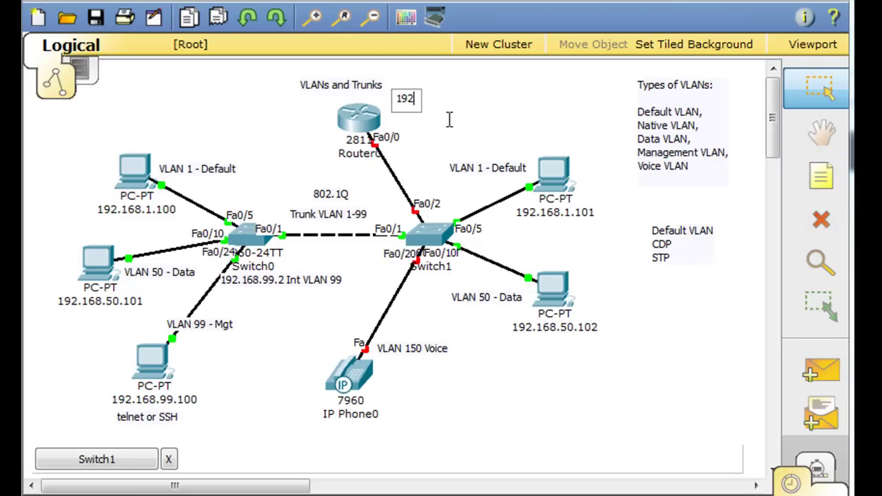
type(".168.")
type("1.1")
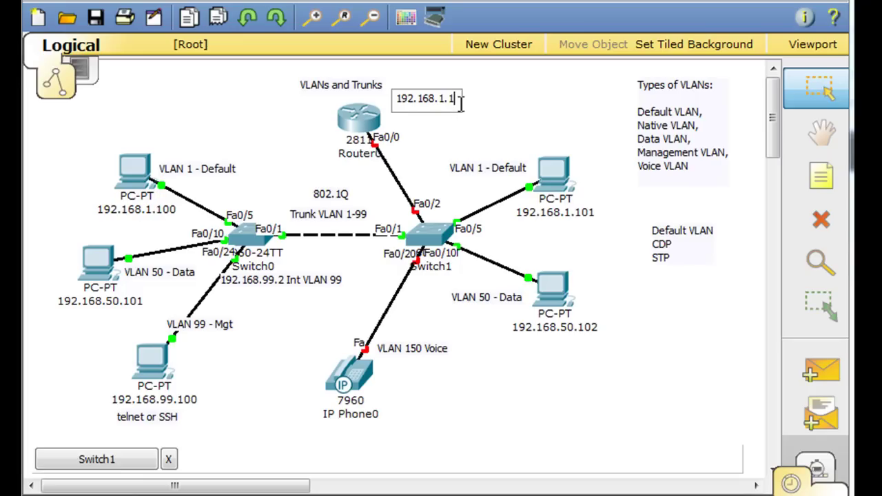
key("Return")
type("192.168")
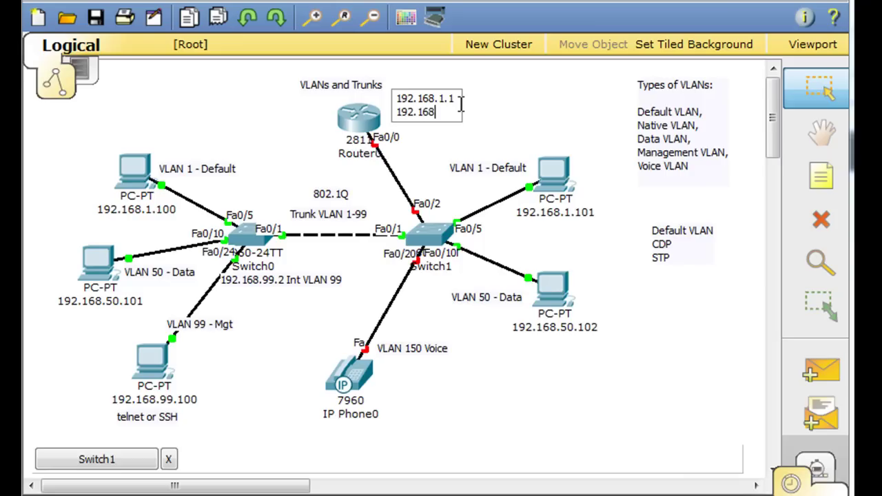
type(".50")
type(".1")
Add 192.168.80.1 and 192.168.99.1 lines by copying and editing 192.168.50.1.
left_click_drag(466, 113, 361, 107)
key("ctrl+c")
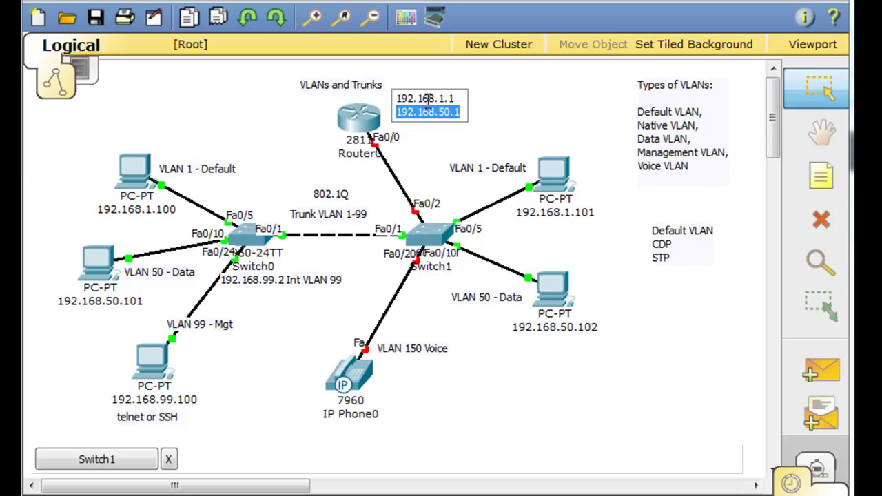
left_click(464, 112)
key("Return")
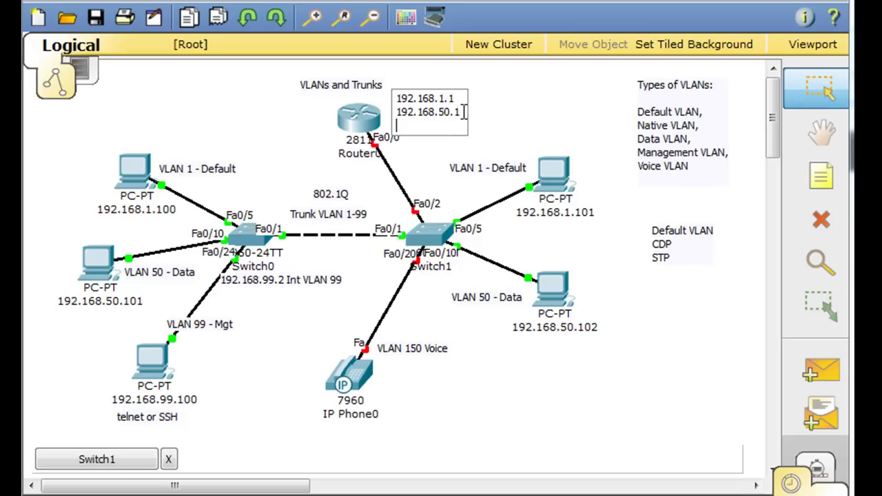
key("ctrl+v")
key("Left")
key("Left")
key("Left")
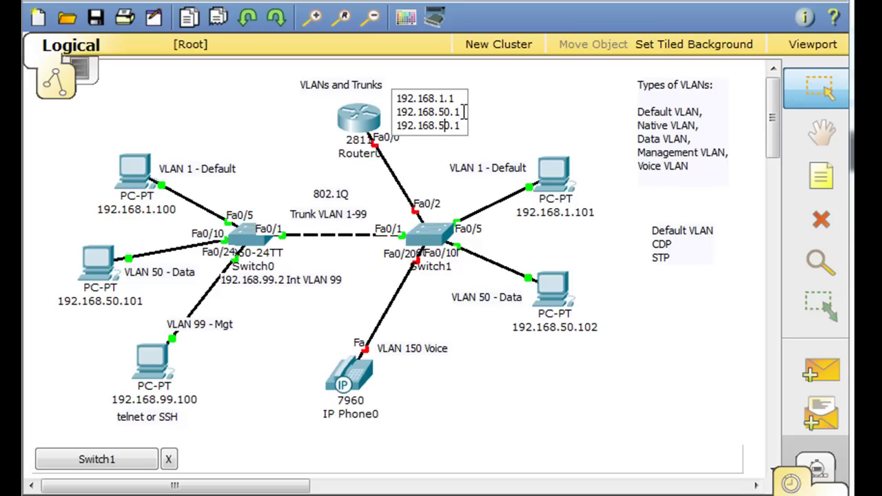
key("BackSpace")
type("8")
key("End")
key("Return")
key("ctrl+v")
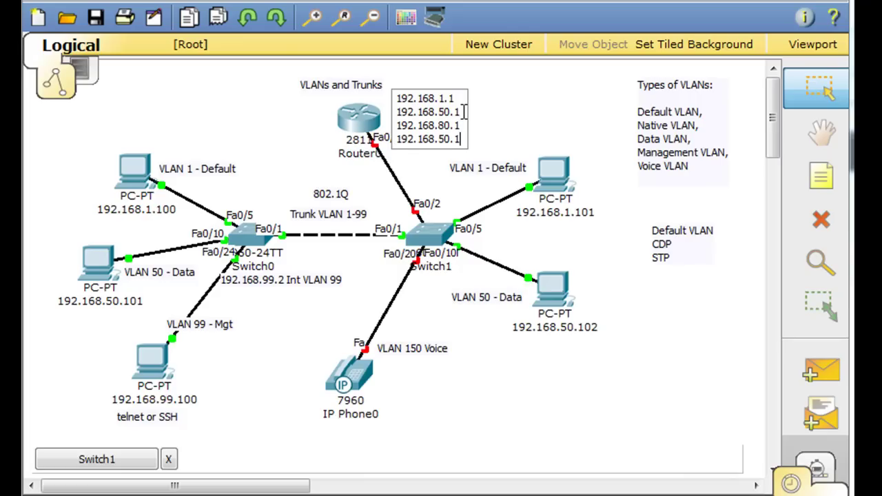
key("Left")
key("Left")
key("BackSpace")
key("BackSpace")
type("99")
Add 192.168.150.1 as the fifth line and position the note beside Router0.
key("Return")
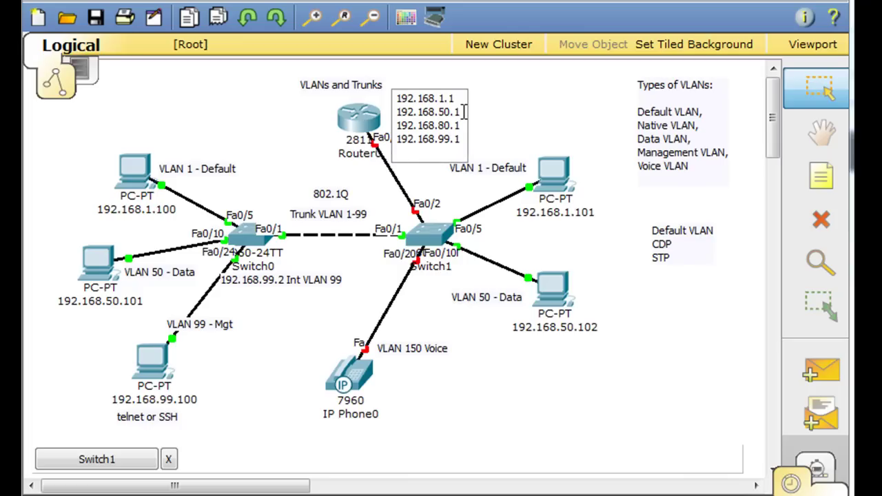
key("ctrl+v")
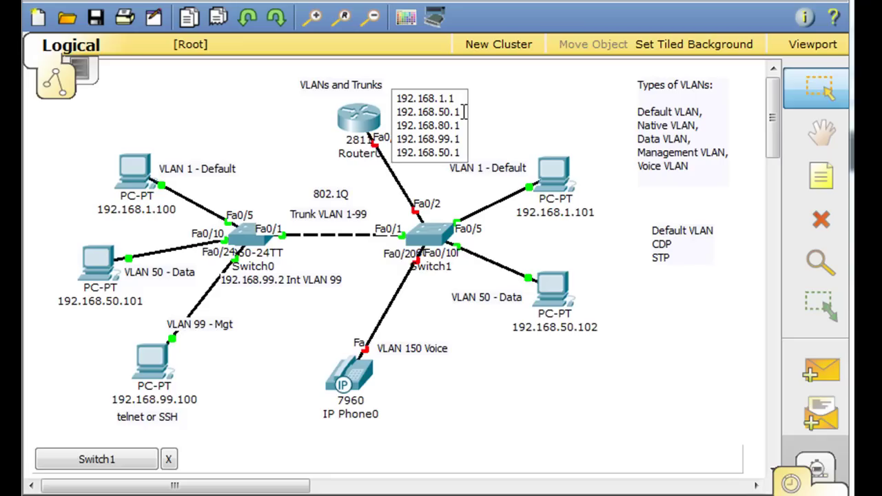
key("Left")
key("Left")
key("Left")
key("Left")
type("1")
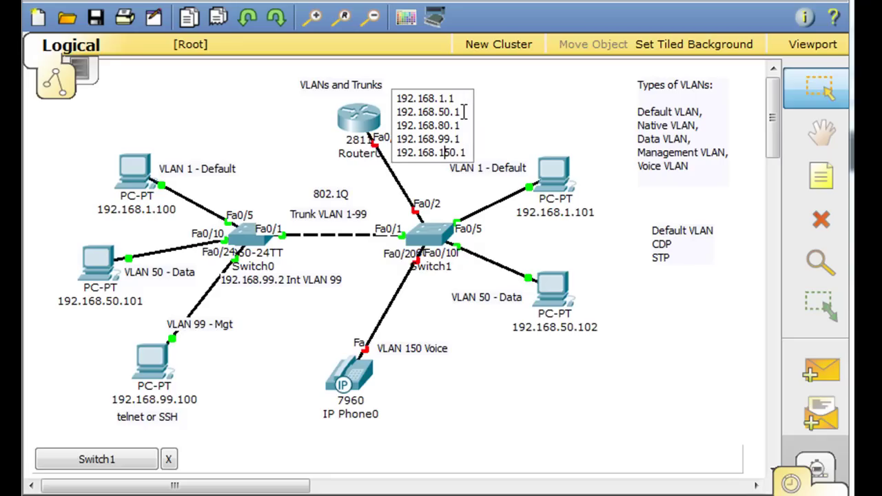
left_click(482, 112)
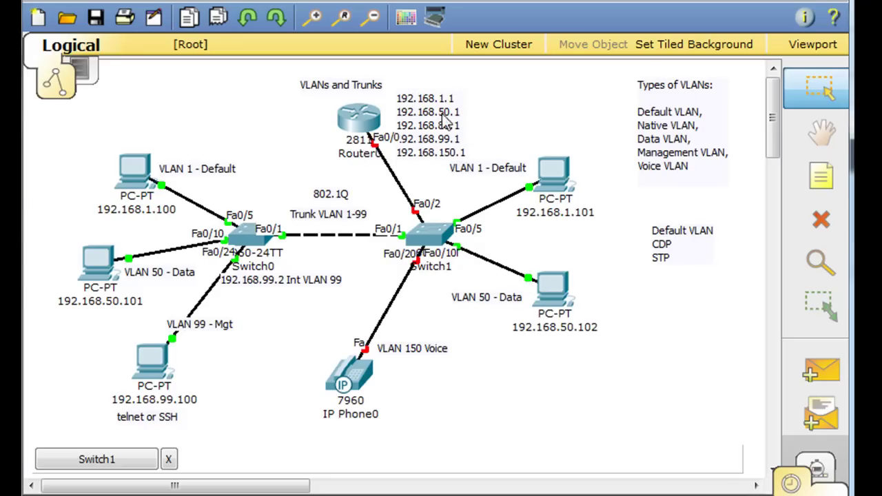
left_click_drag(444, 121, 435, 117)
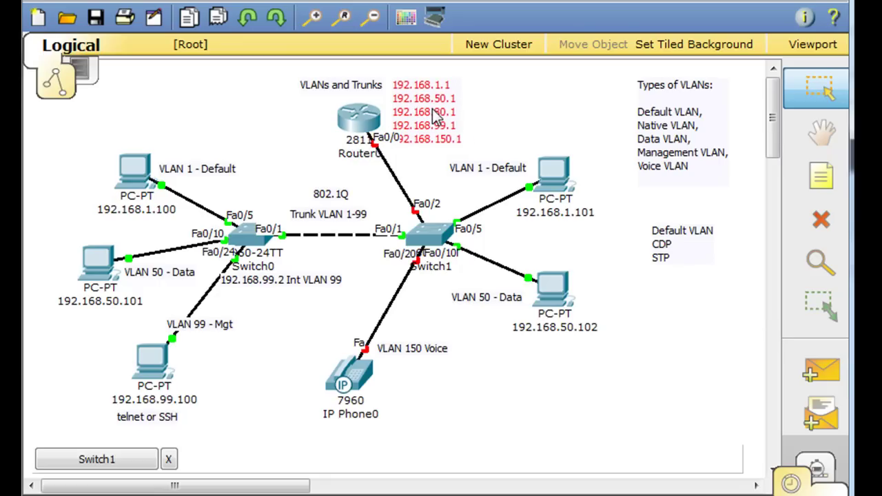
left_click_drag(428, 115, 438, 118)
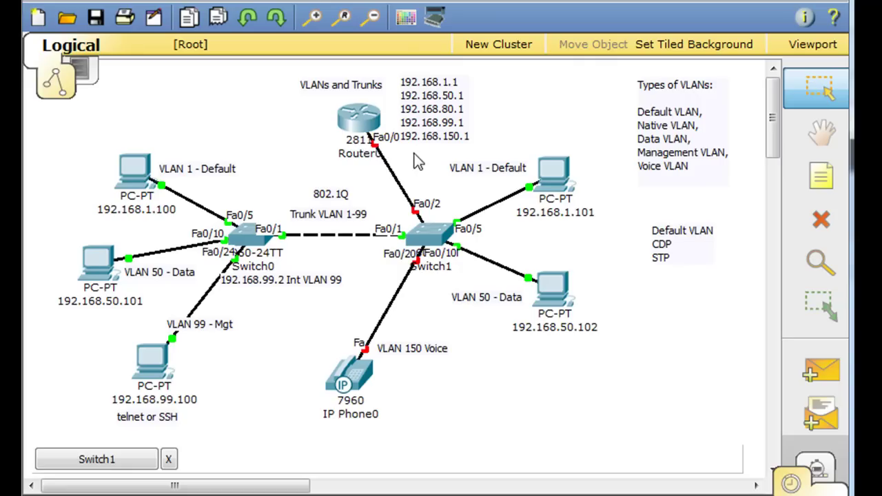
Open Router0's CLI, skip the setup dialog, and enter sub-interface fa0/0.1.
left_click(361, 121)
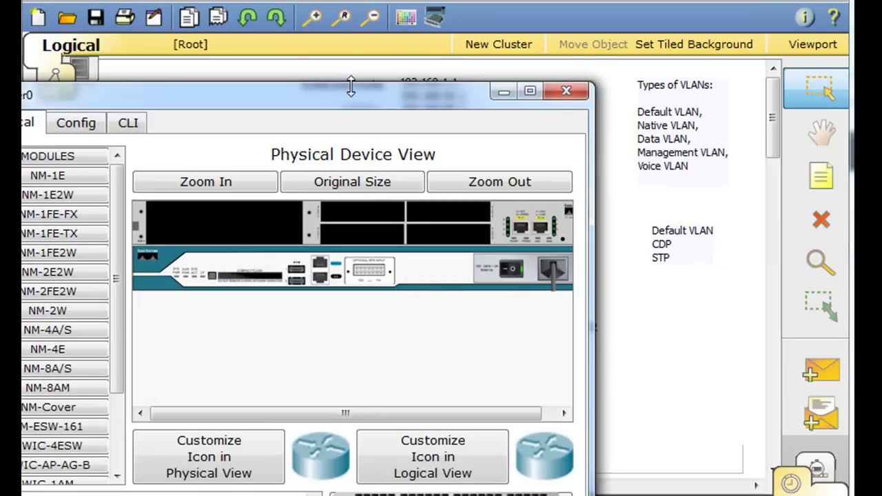
left_click_drag(351, 98, 467, 42)
left_click(255, 67)
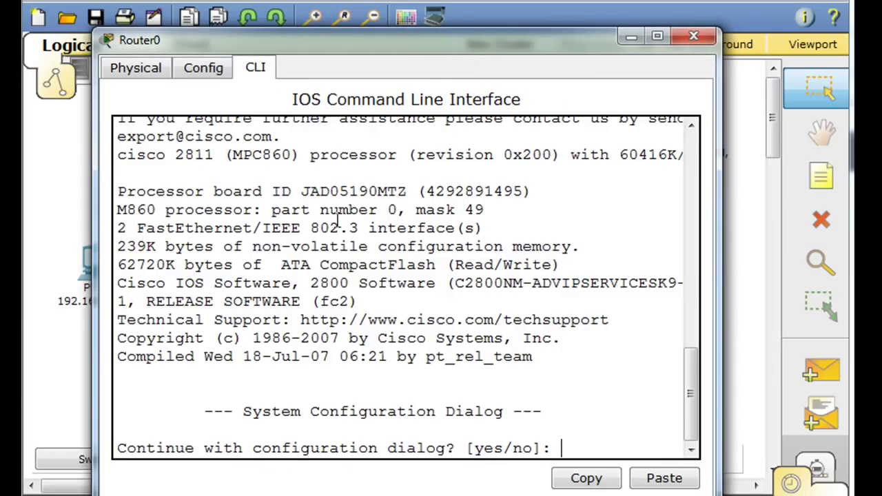
type("no")
key("Return")
key("Return")
type("en")
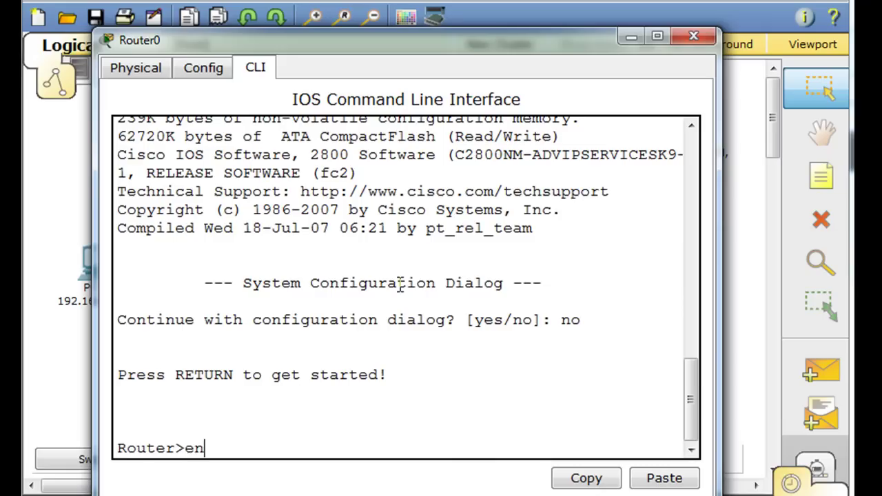
key("Return")
type("conf t")
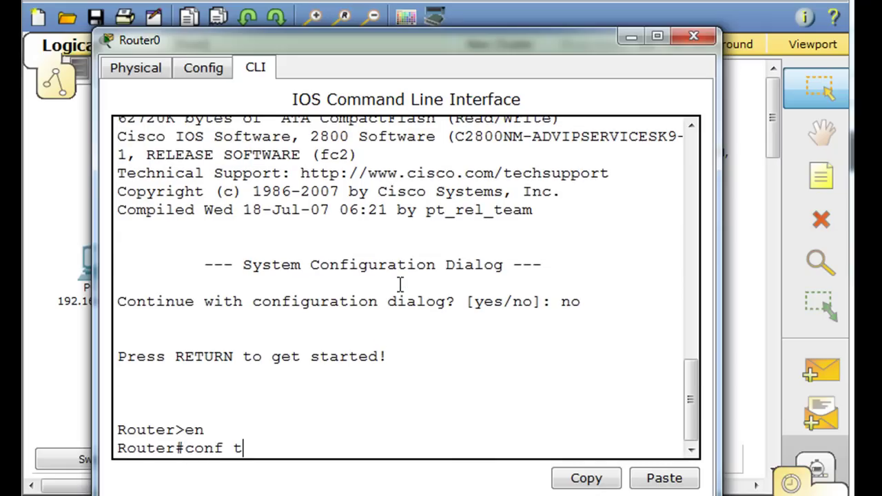
key("Return")
type("int")
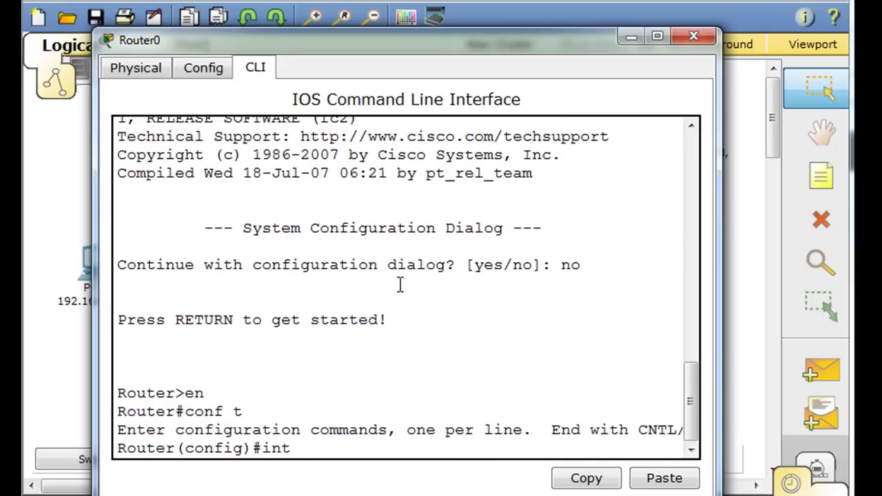
type(" fa0")
type("/0")
type(".")
type("1")
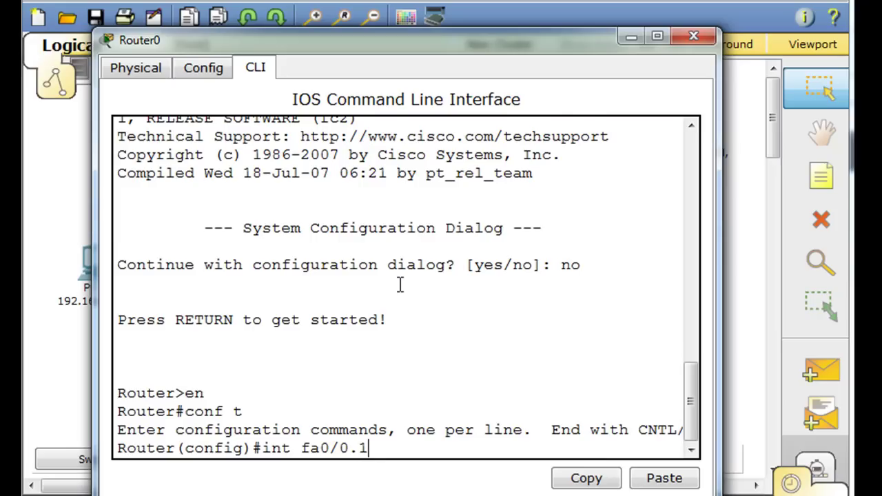
key("Return")
Attempt ip address 192.168.1.1 255.255.255.0 on fa0/0.1, rejected for missing encapsulation.
type("ip")
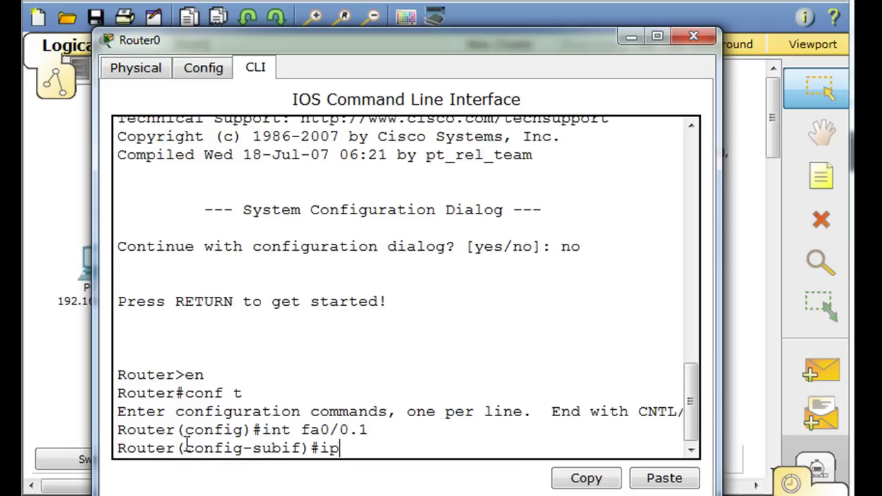
type(" address ")
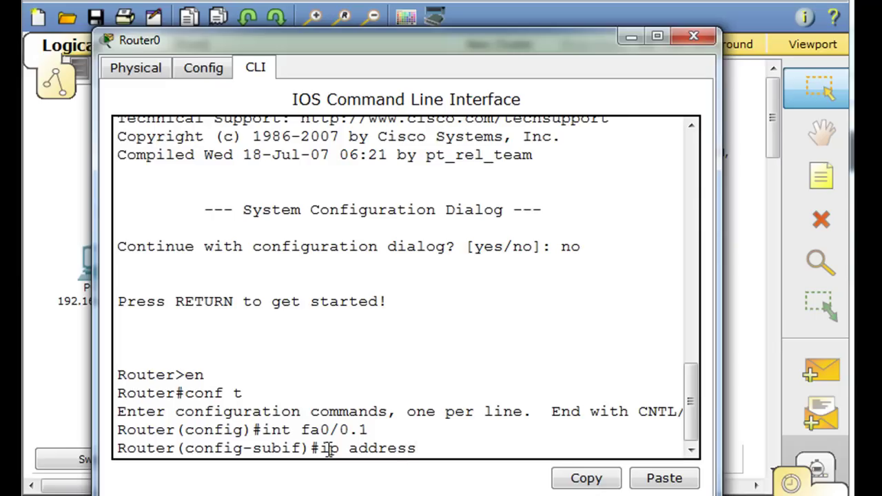
type("192.1")
type("68")
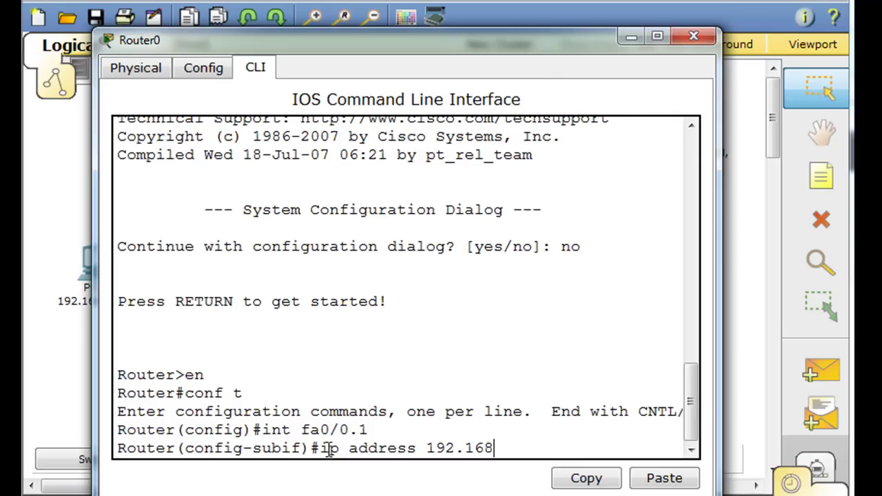
type(".1.")
type("1 255")
type(".255.2")
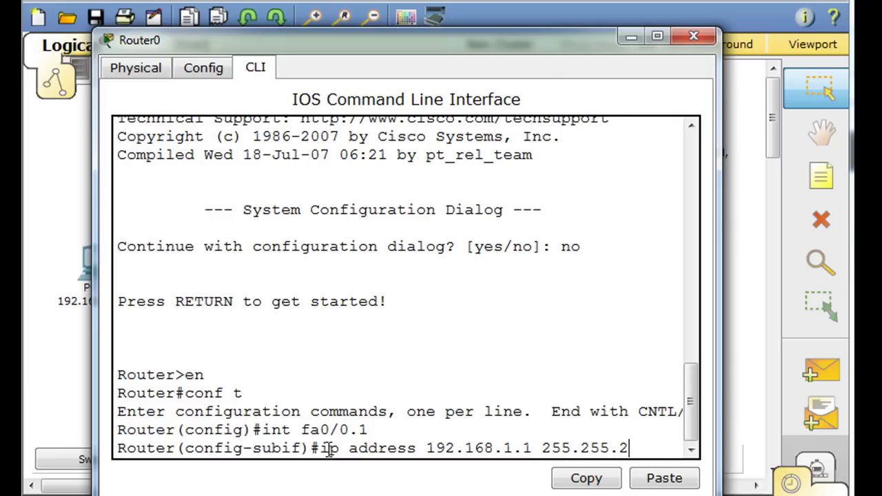
type("55.0")
key("Return")
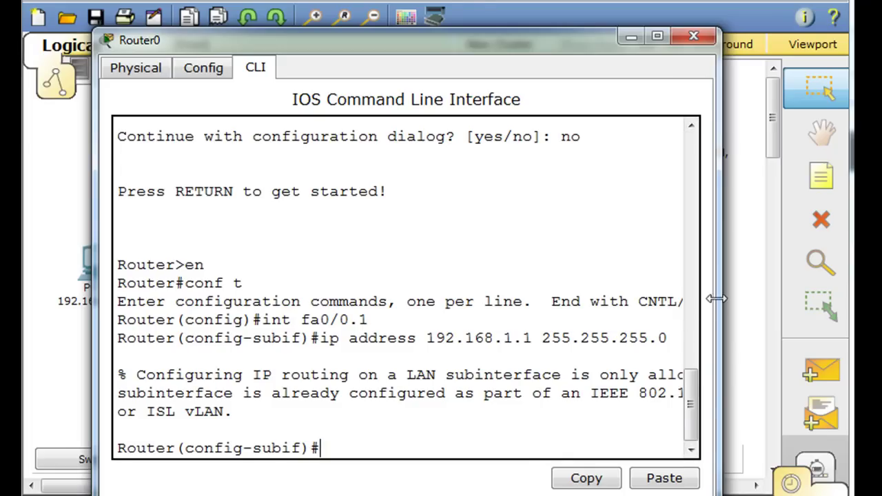
Widen the Router0 console and tag fa0/0.1 with 'encapsulation dot1q 1'.
left_click_drag(714, 299, 854, 299)
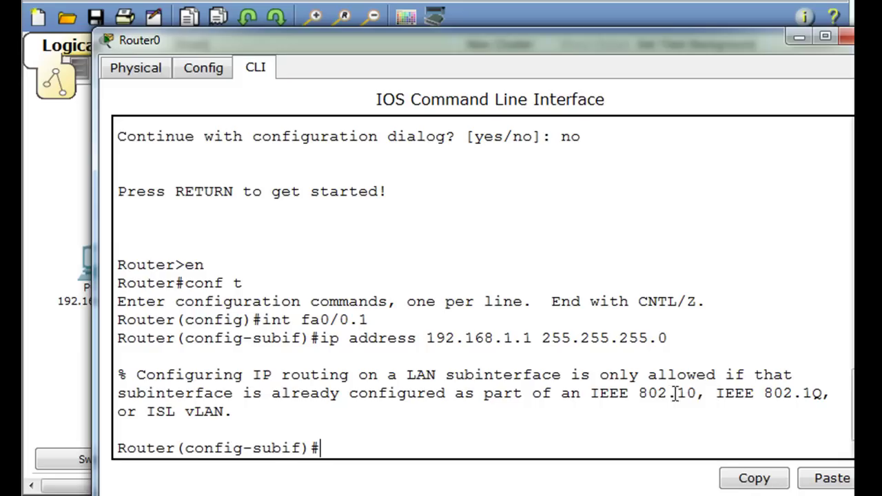
left_click_drag(757, 393, 834, 392)
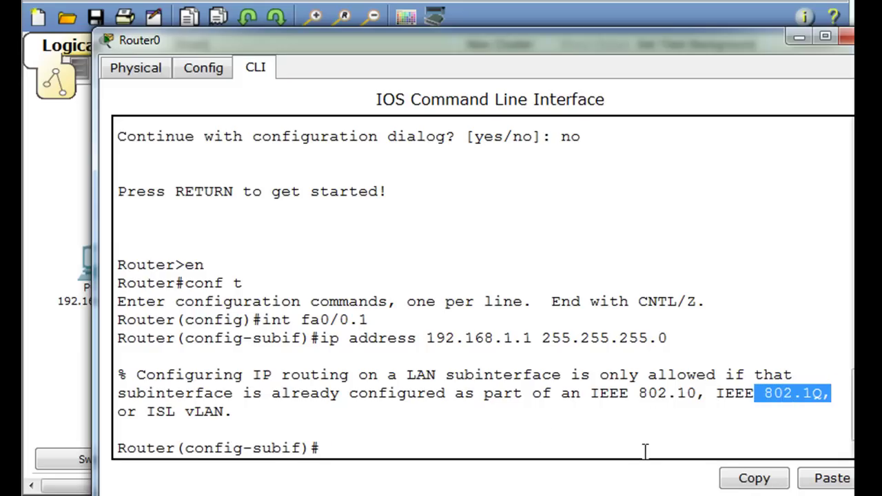
left_click(389, 449)
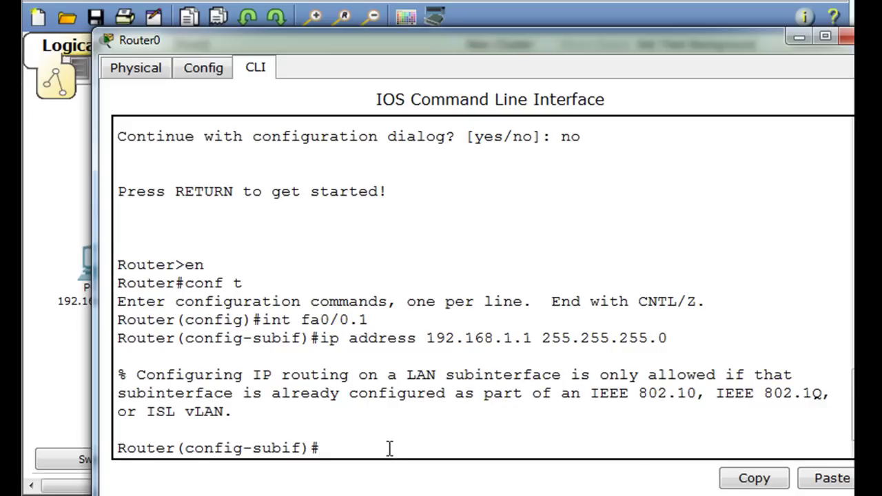
type("encaps")
key("Tab")
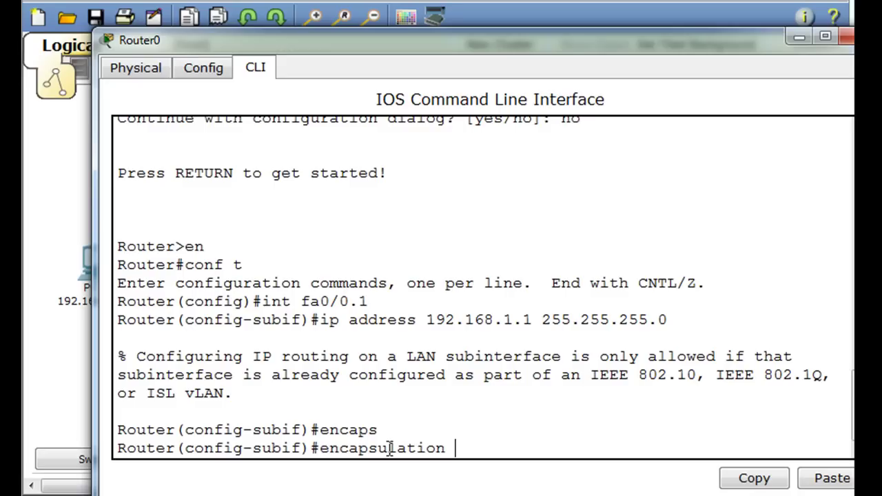
type("?")
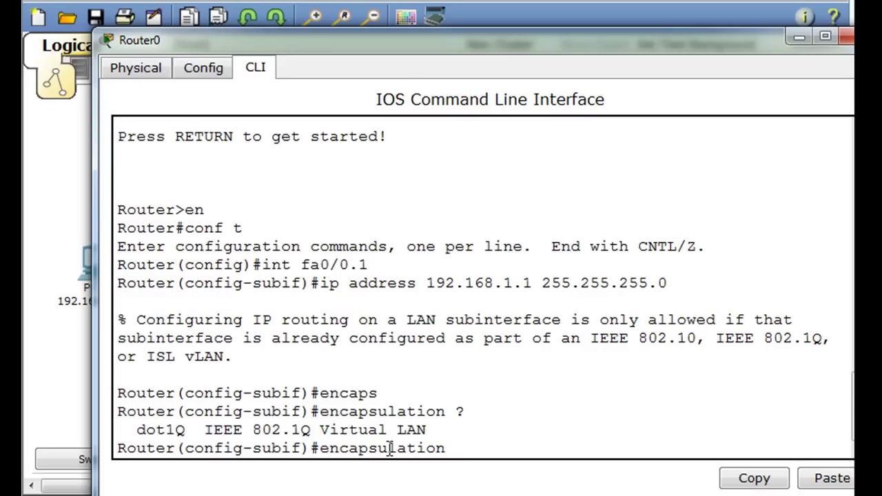
type("dot")
type("1q")
type(" ?")
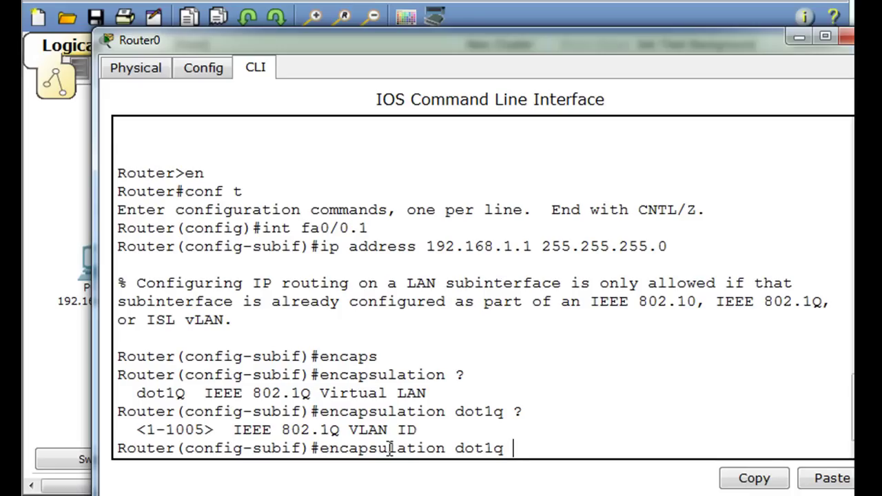
type("1")
key("Return")
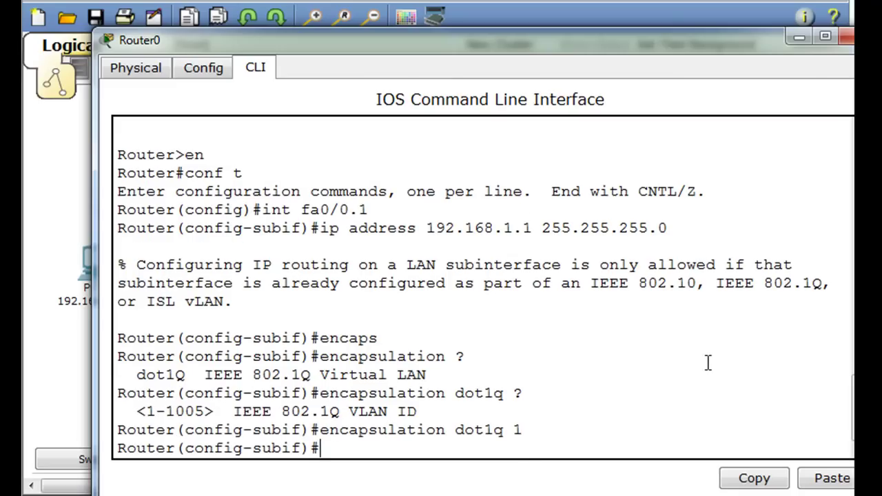
Reapply 'ip address 192.168.1.1 255.255.255.0' to fa0/0.1 from command history.
left_click_drag(319, 430, 564, 428)
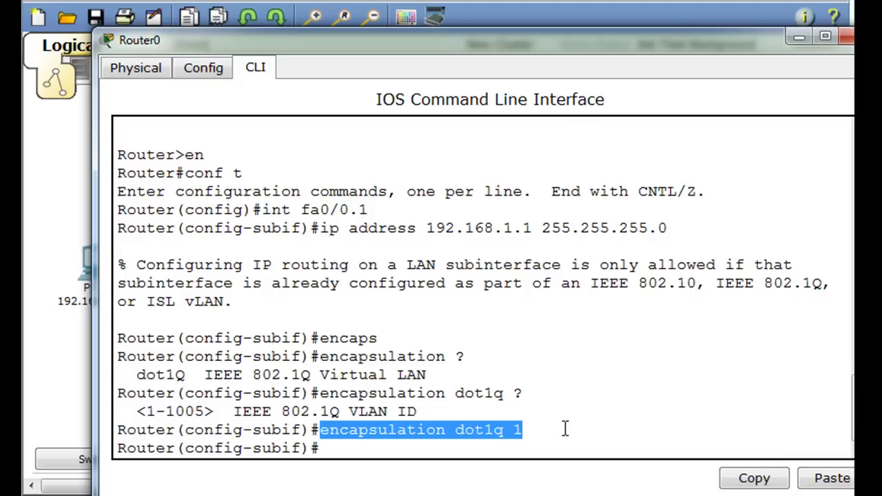
left_click(564, 429)
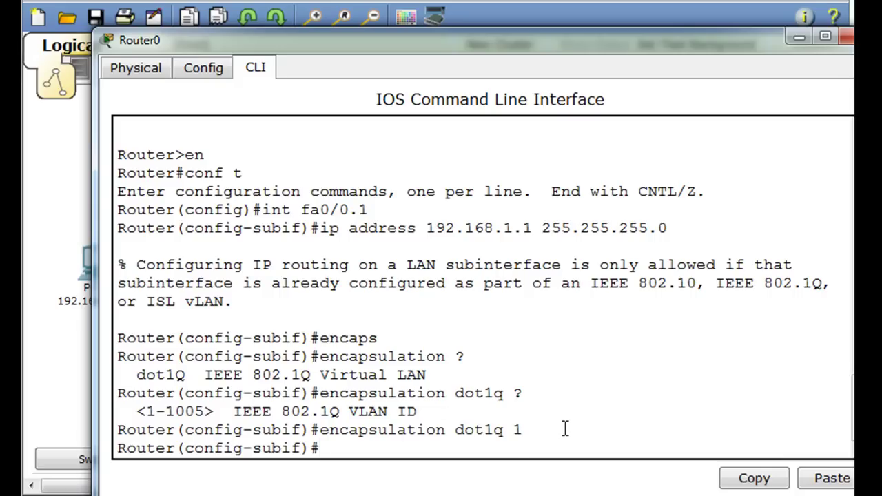
key("Up")
key("Up")
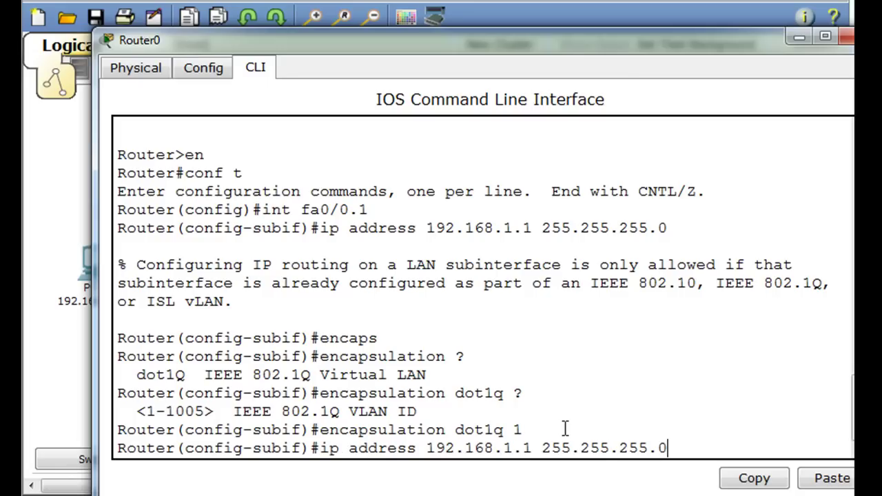
key("Return")
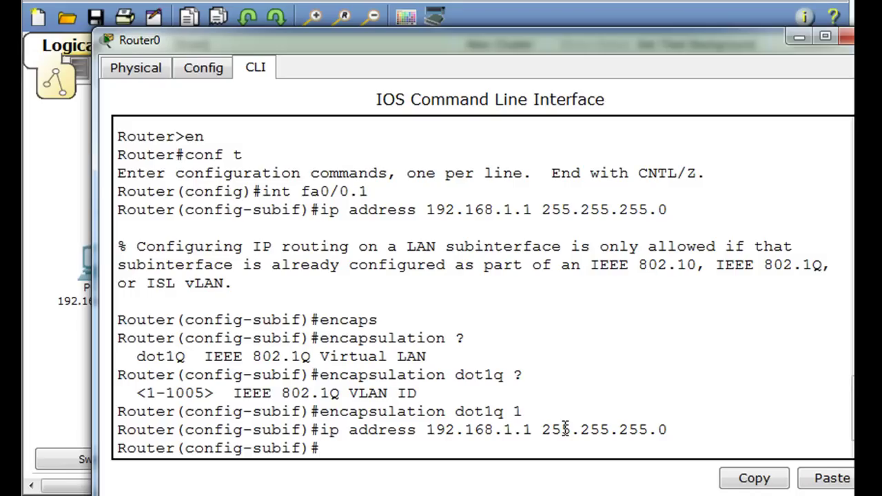
Create and enter sub-interface fa0/0.50 with 'int fa0/0.50'.
key("Up")
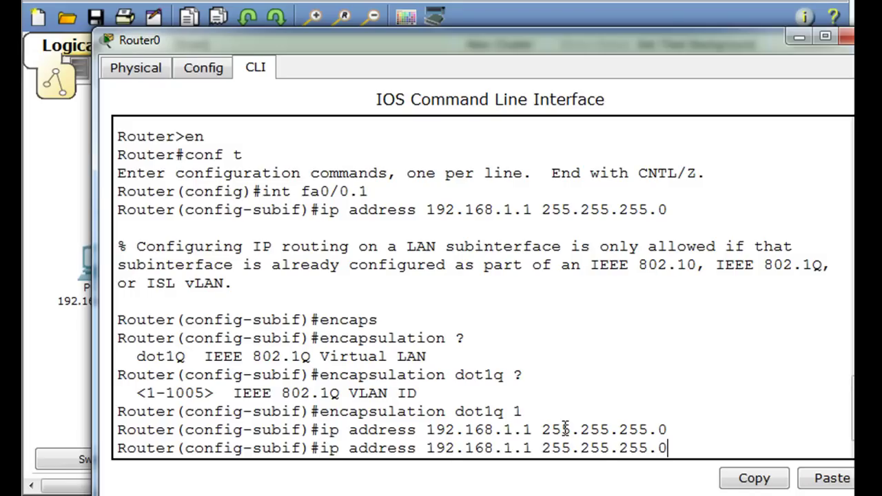
key("Up")
key("Down")
key("BackSpace")
key("BackSpace")
key("BackSpace")
key("BackSpace")
key("BackSpace")
key("BackSpace")
key("BackSpace")
key("BackSpace")
key("BackSpace")
key("BackSpace")
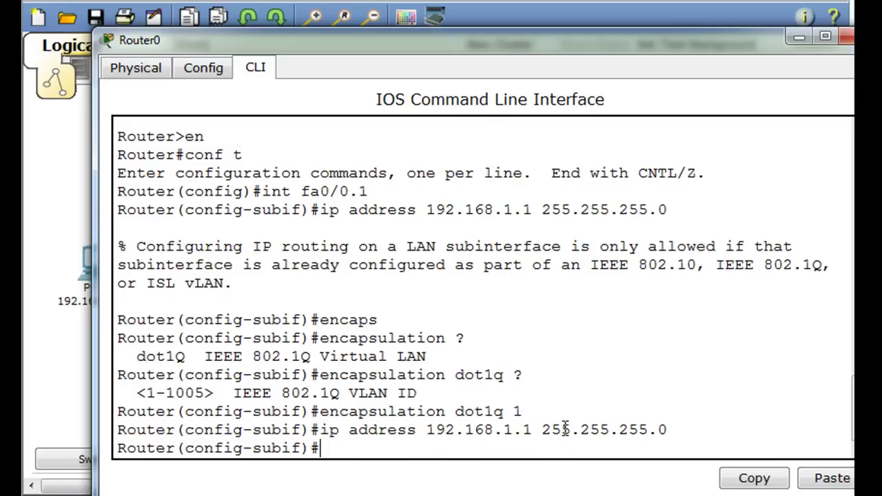
type("int ")
type("fa")
type("0/0.")
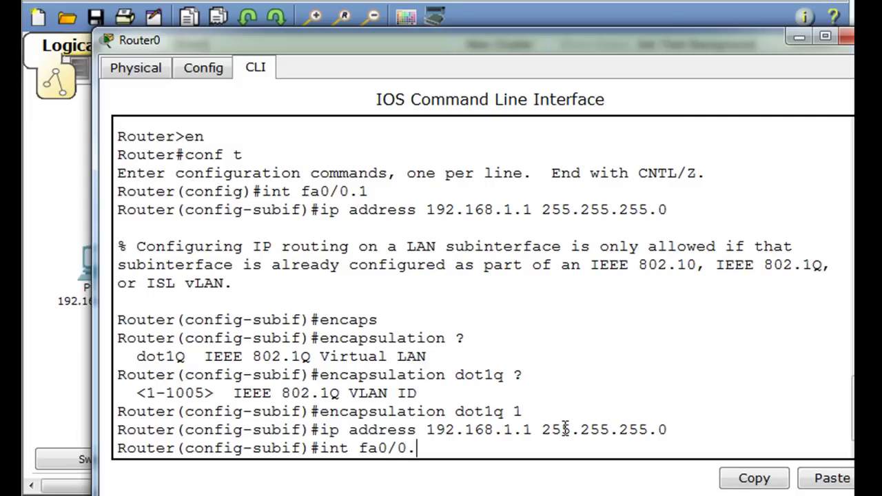
type("50")
key("Return")
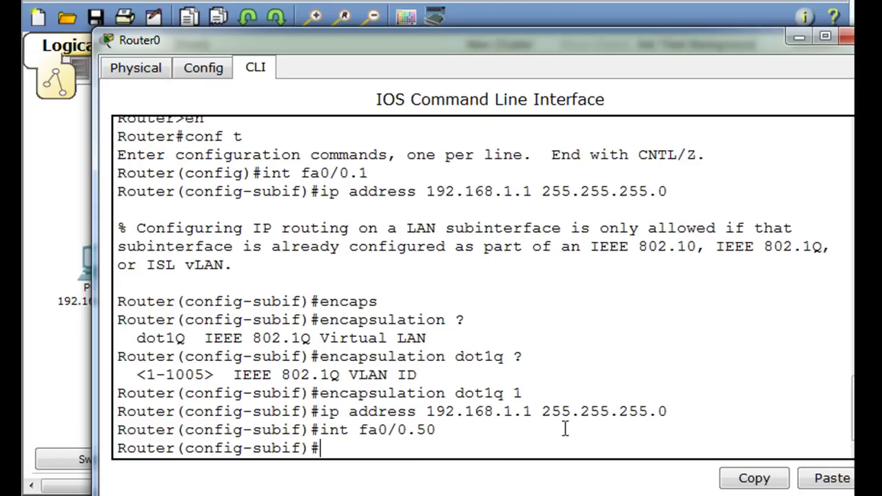
Tag fa0/0.50 with 'encapsulation dot1q 50' by editing the recalled command.
key("Up")
Edit the recalled address command to 'ip address 192.168.50.1 255.255.255.0'.
key("Up")
key("Up")
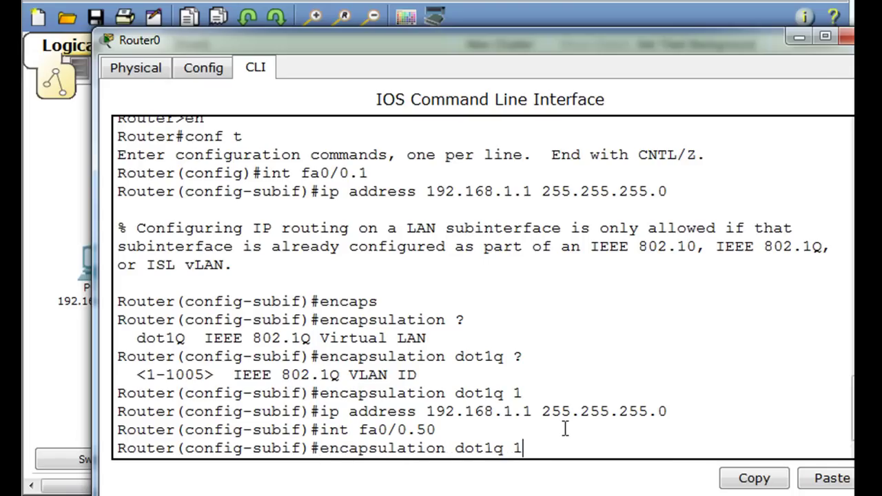
key("BackSpace")
type("50")
double_click(517, 447)
left_click(545, 455)
key("Return")
key("Up")
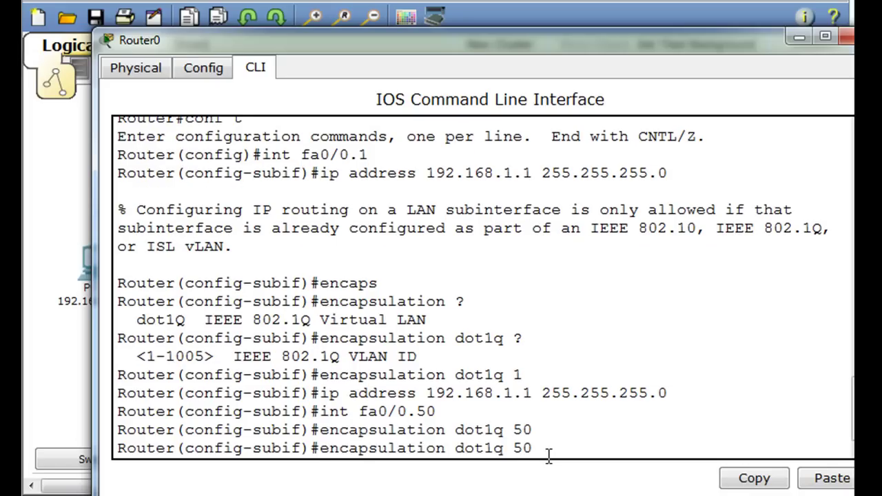
key("Up")
key("Up")
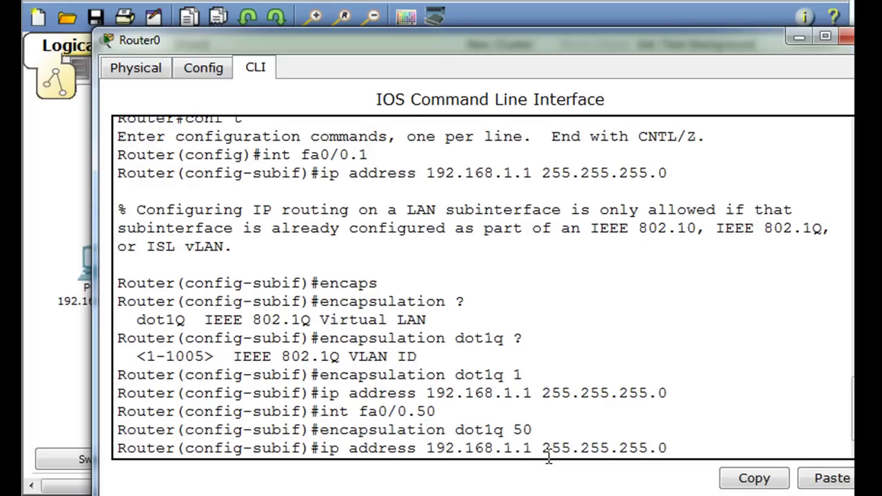
key("Left")
key("Left")
key("Left")
key("BackSpace")
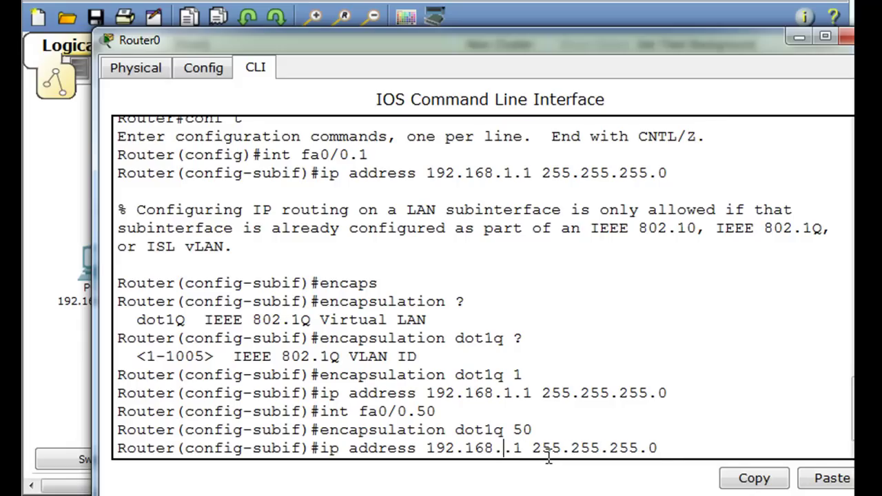
type("50")
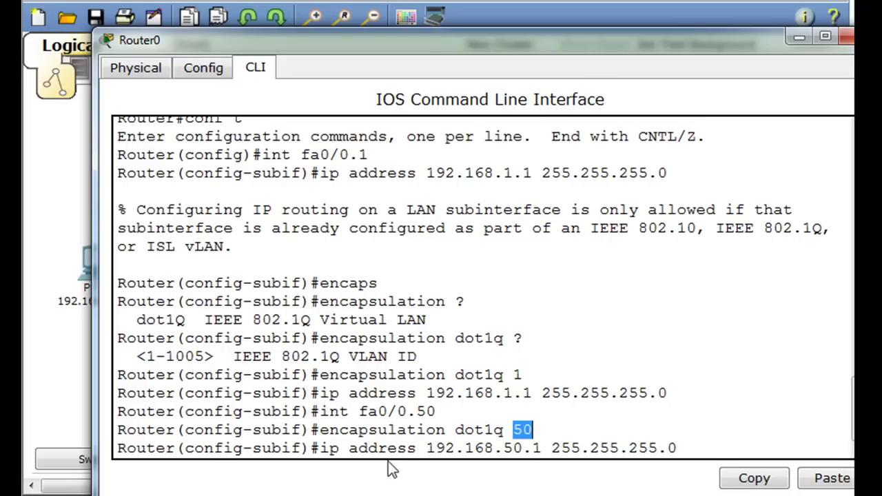
left_click(696, 448)
Apply the 192.168.50.1 address, then create sub-interface fa0/0.80.
key("Return")
key("Up")
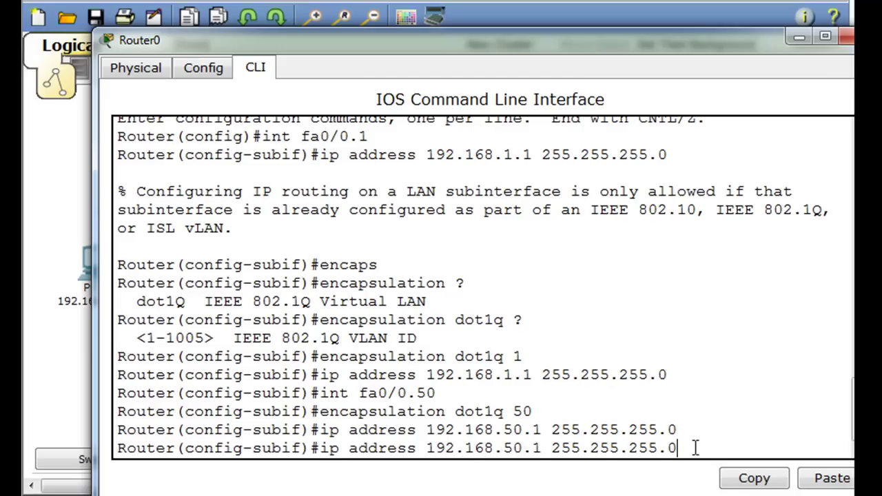
key("Up")
key("Up")
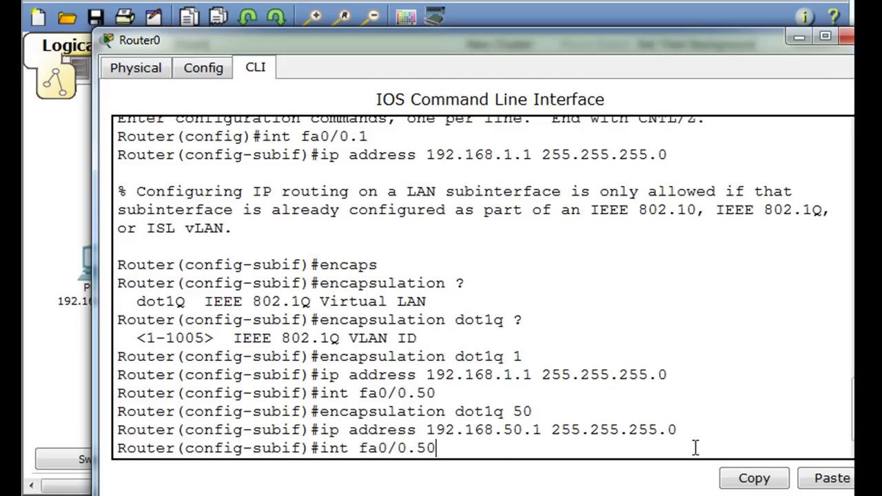
key("Left")
key("BackSpace")
type("8")
key("Return")
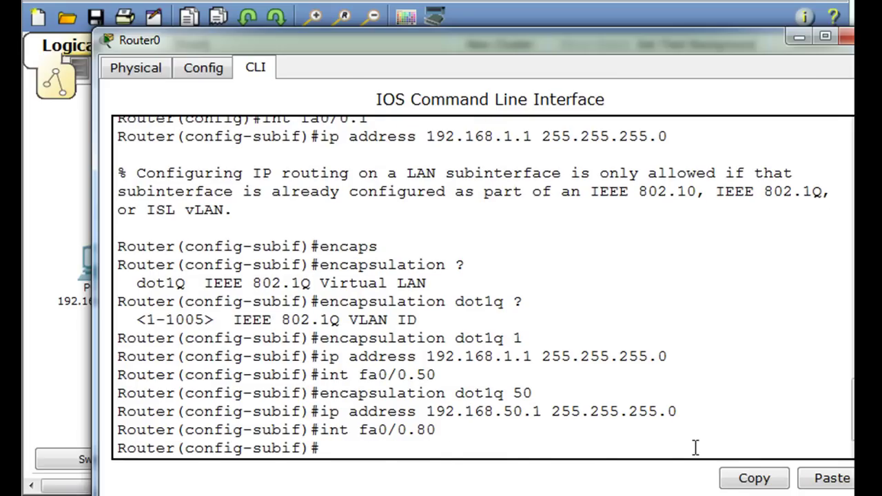
Tag fa0/0.80 with 'encapsulation dot1q 80'.
key("Up")
key("Up")
key("Up")
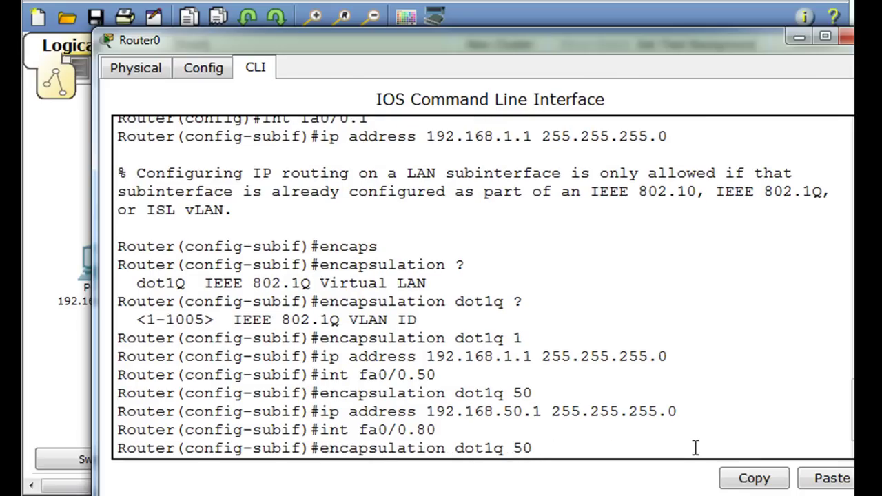
key("Left")
key("BackSpace")
type("8")
key("Return")
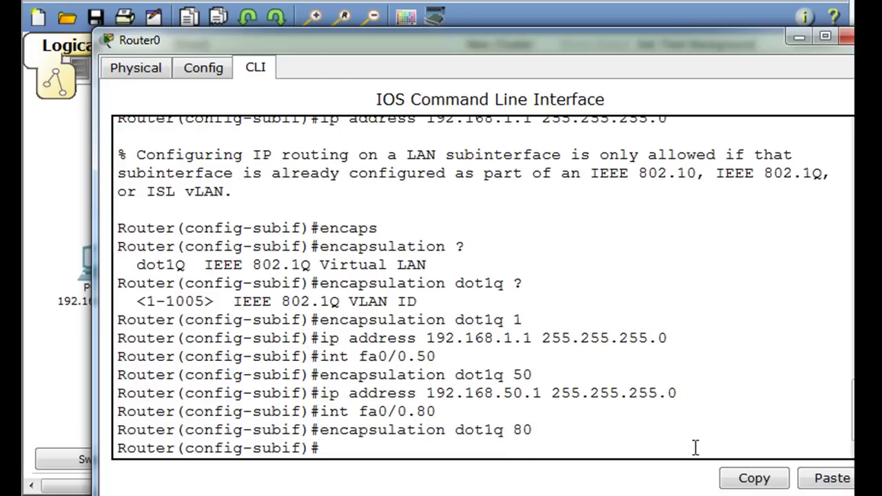
Assign 192.168.80.1 255.255.255.0 to fa0/0.80 by editing the recalled address.
key("Up")
key("Up")
key("Up")
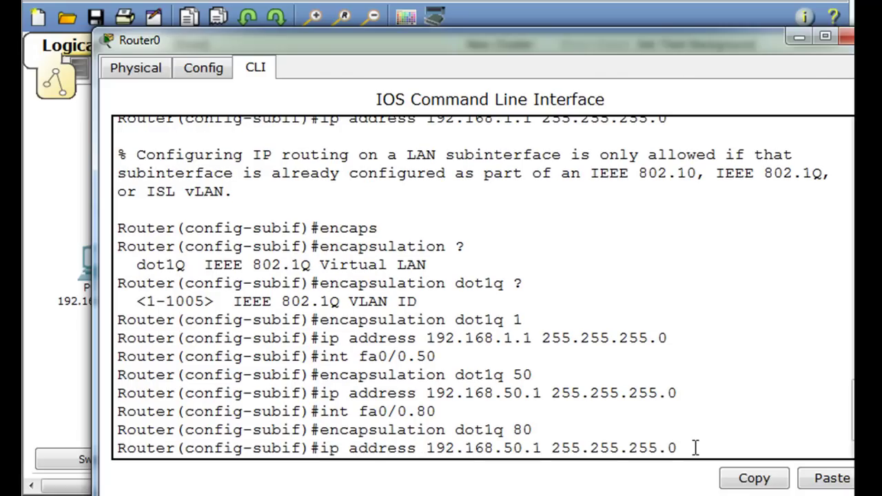
key("Left")
key("Left")
key("Left")
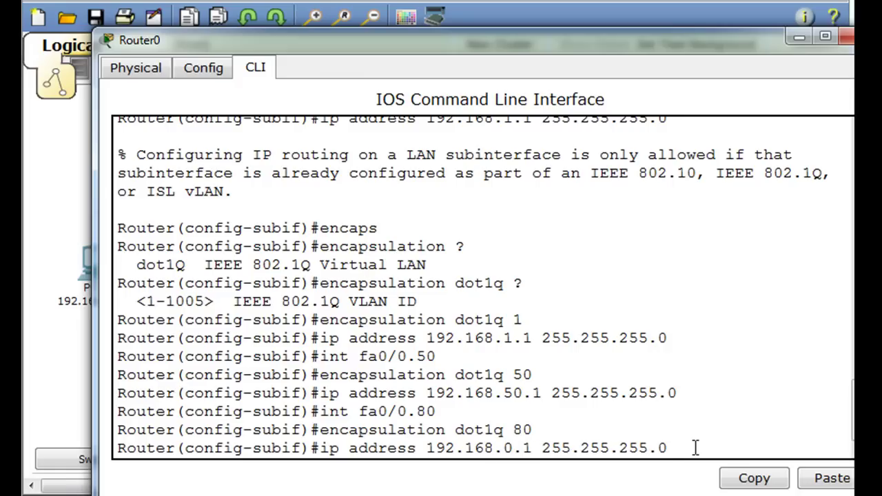
key("BackSpace")
type("8")
key("Right")
key("Right")
key("Right")
key("Right")
key("Right")
key("Right")
key("Right")
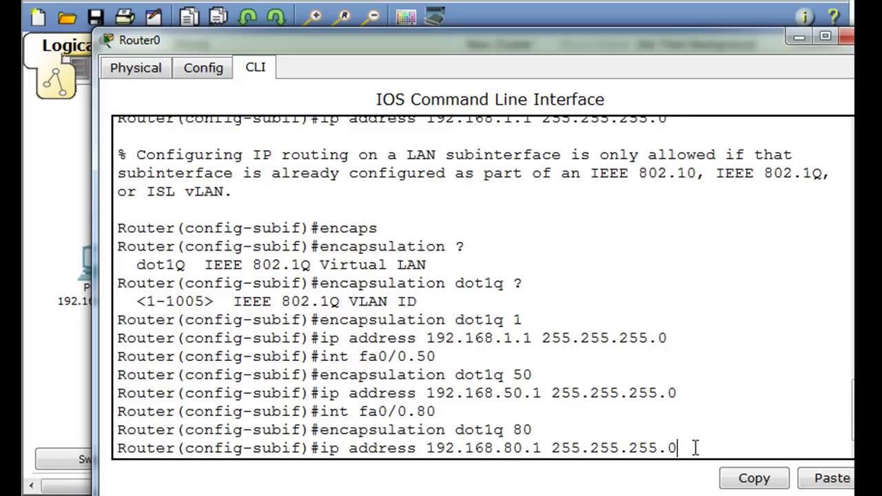
key("Return")
key("Up")
key("Up")
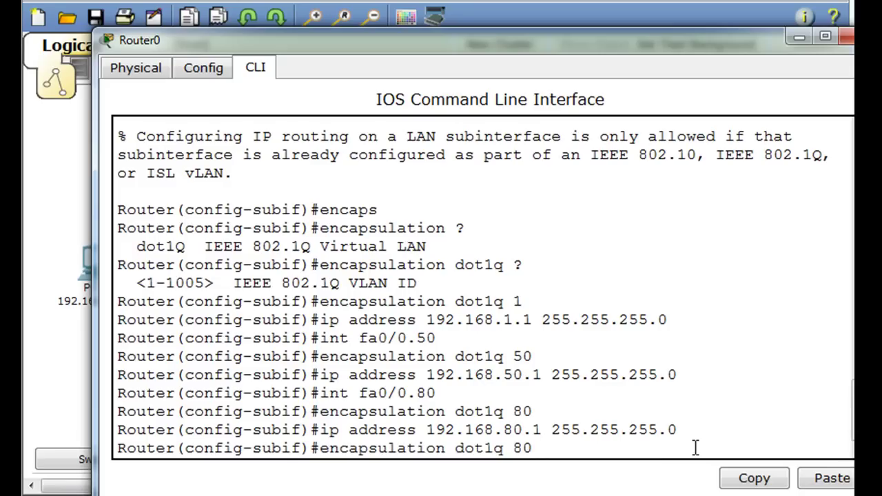
key("Up")
Create sub-interface fa0/0.99 and tag it with 'encapsulation dot1q 99'.
key("BackSpace")
key("BackSpace")
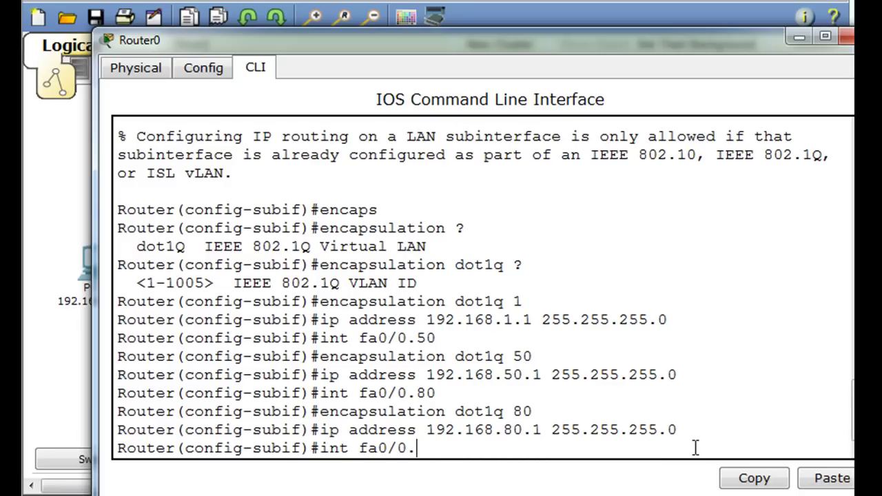
type("99")
key("Return")
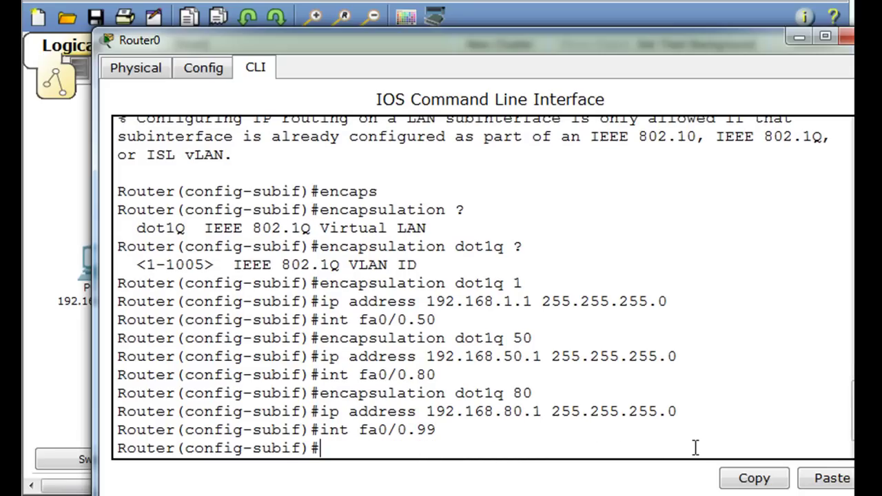
key("Up")
key("Up")
key("Up")
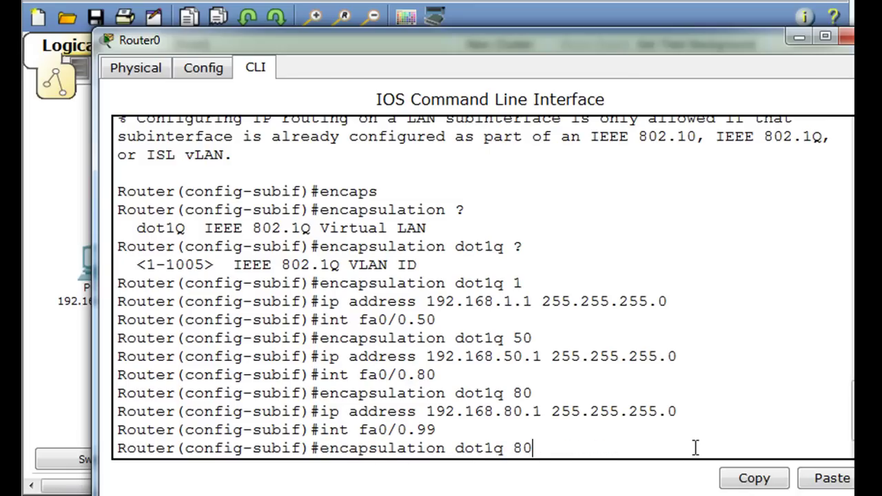
key("BackSpace")
key("BackSpace")
type("9")
type("9")
key("Return")
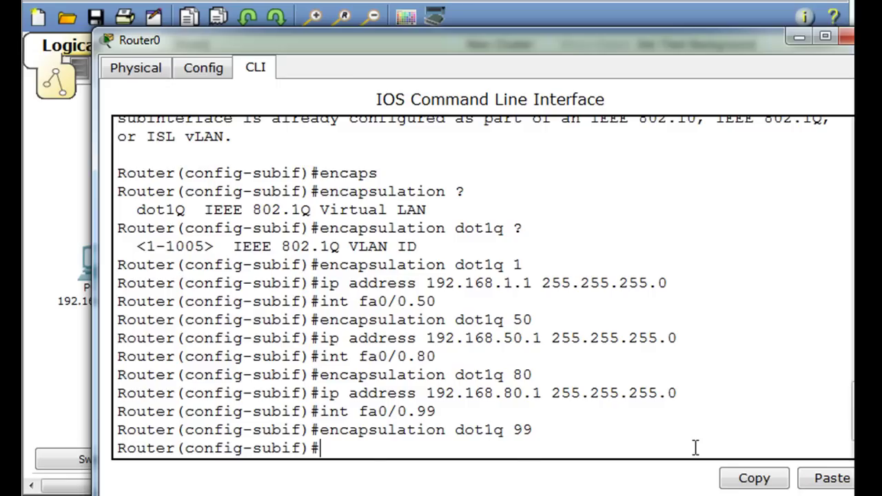
Assign 192.168.99.1 255.255.255.0 to fa0/0.99.
key("Up")
key("Up")
key("Up")
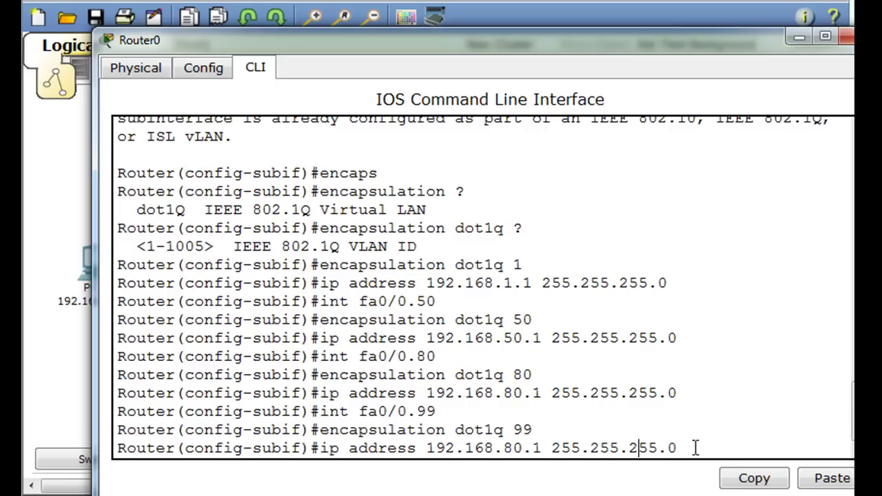
key("Left")
key("Left")
key("Left")
key("BackSpace")
key("BackSpace")
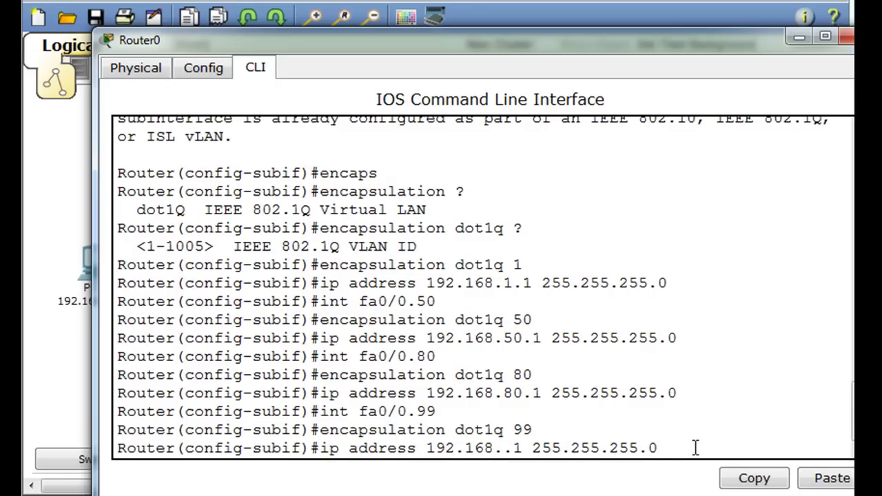
type("99")
key("Right")
key("Right")
key("Right")
key("Right")
key("Right")
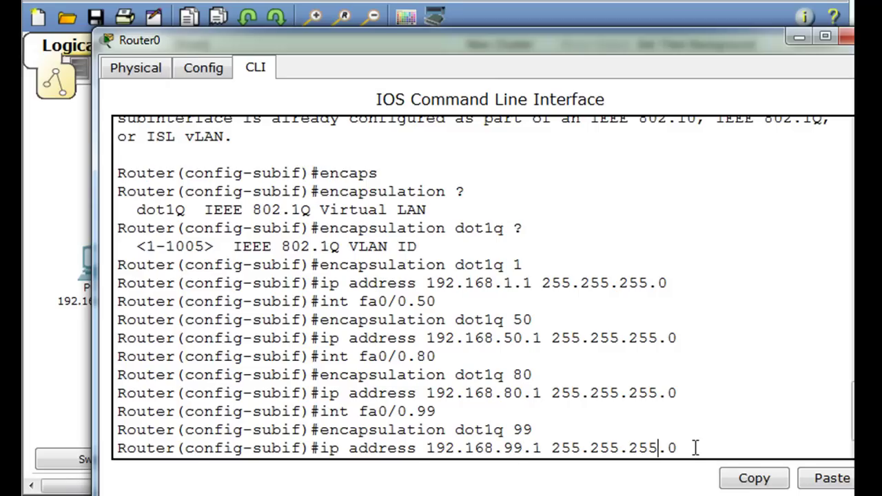
key("Return")
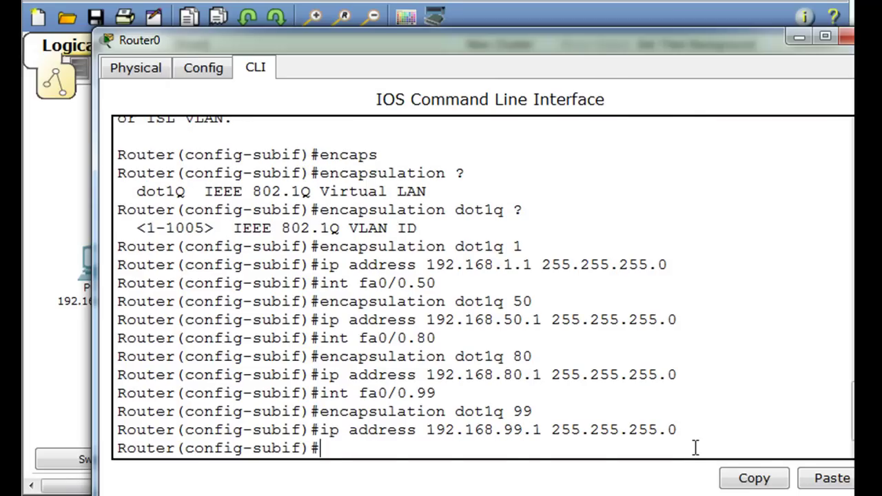
key("Up")
key("Up")
key("Up")
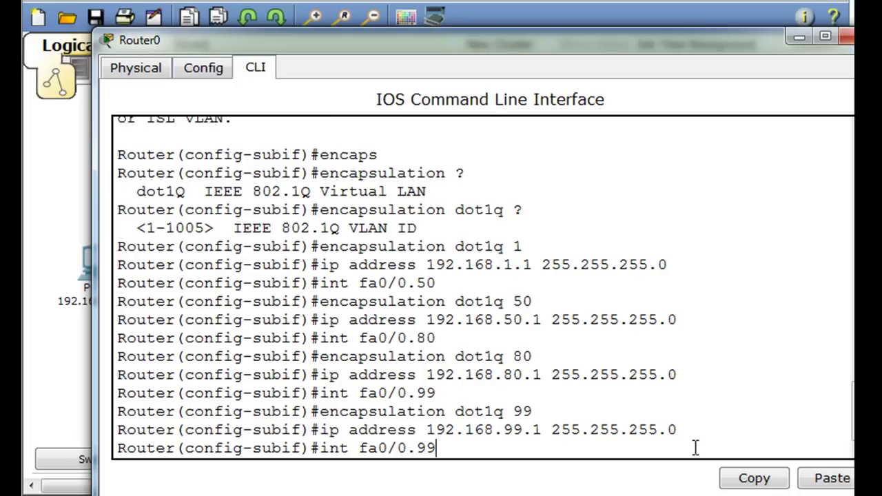
Create sub-interface fa0/0.150 and tag it with 'encapsulation dot1q 150'.
key("BackSpace")
key("BackSpace")
type("50")
key("Return")
key("Up")
key("Up")
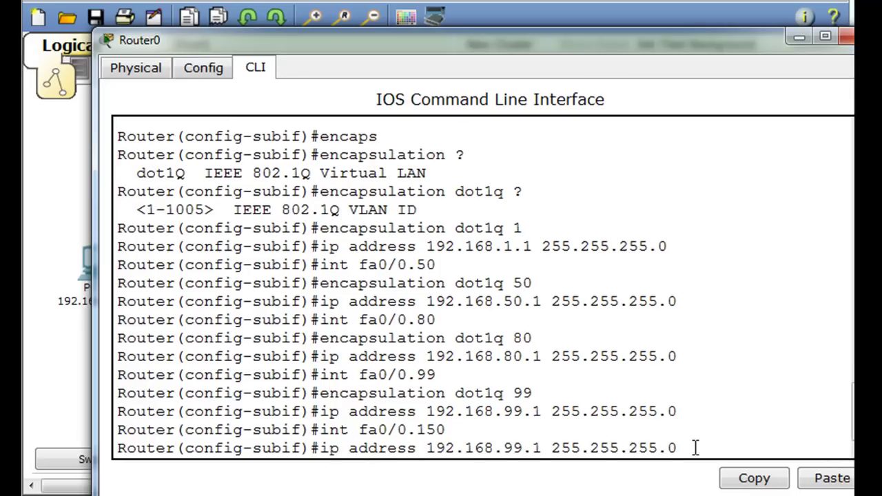
key("Up")
key("BackSpace")
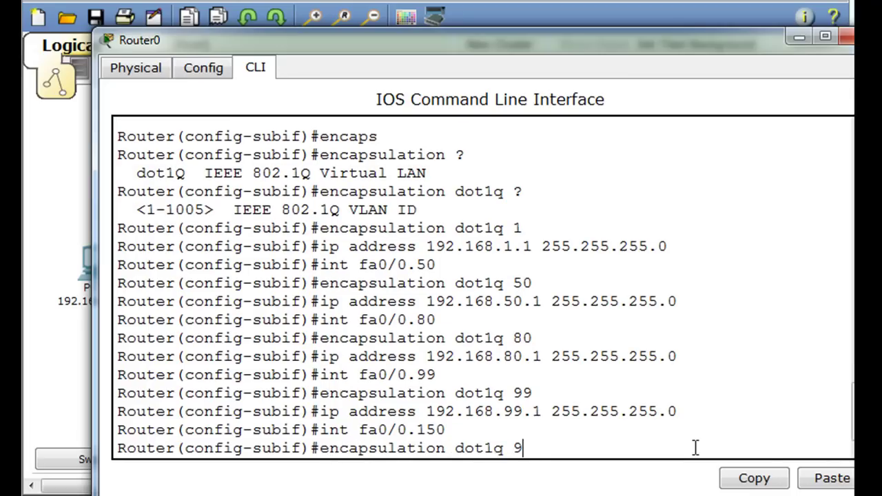
key("BackSpace")
type("150")
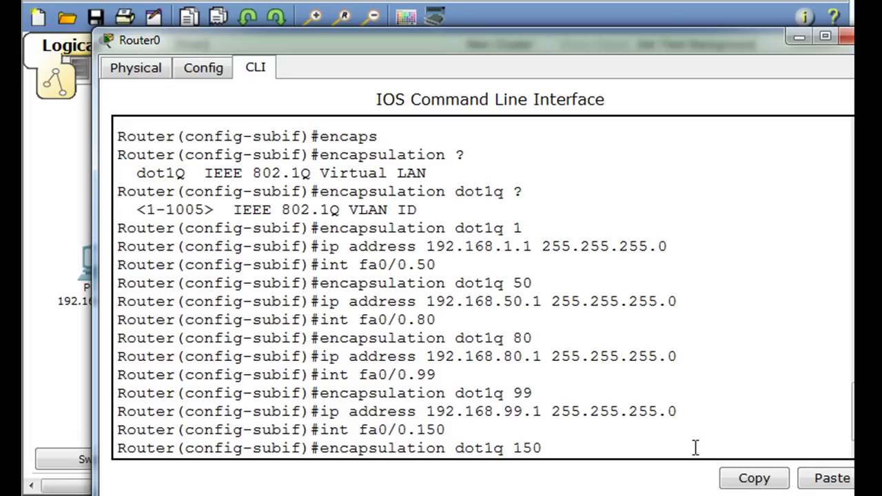
key("Return")
Assign 192.168.150.1 255.255.255.0 to fa0/0.150.
key("Up")
key("Up")
key("Up")
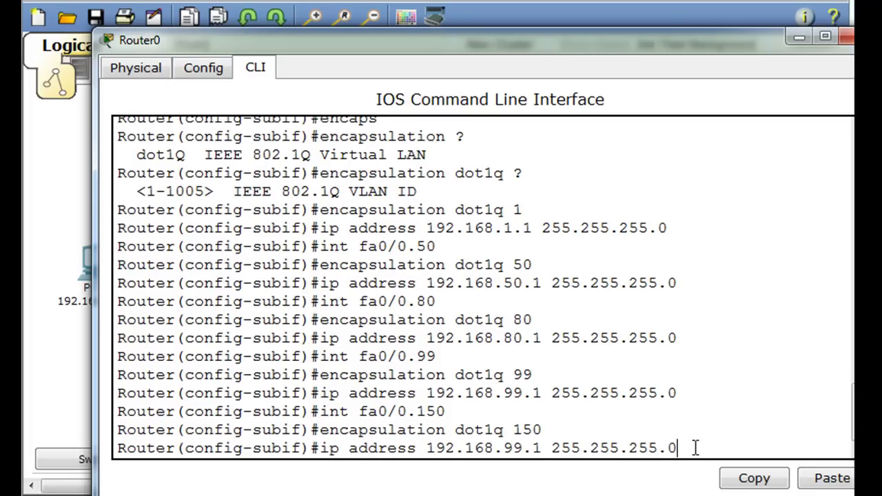
key("Left")
key("Left")
key("Left")
key("Left")
key("Left")
key("Left")
key("BackSpace")
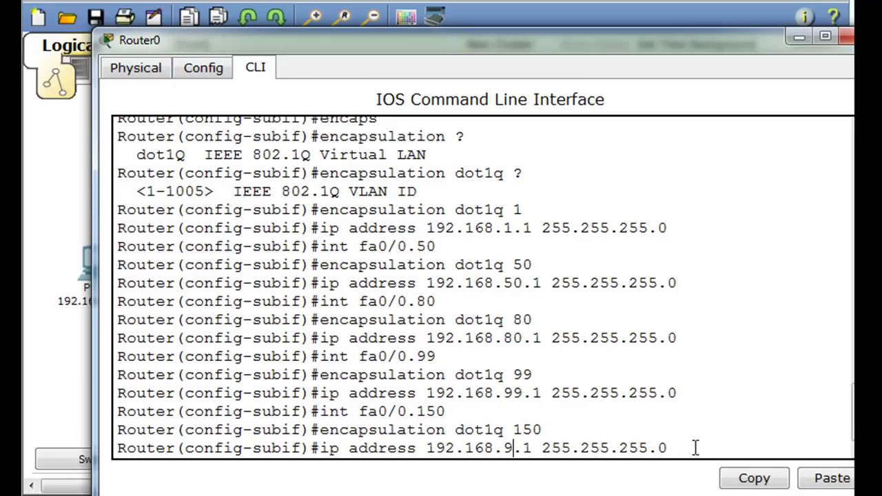
key("BackSpace")
type("150")
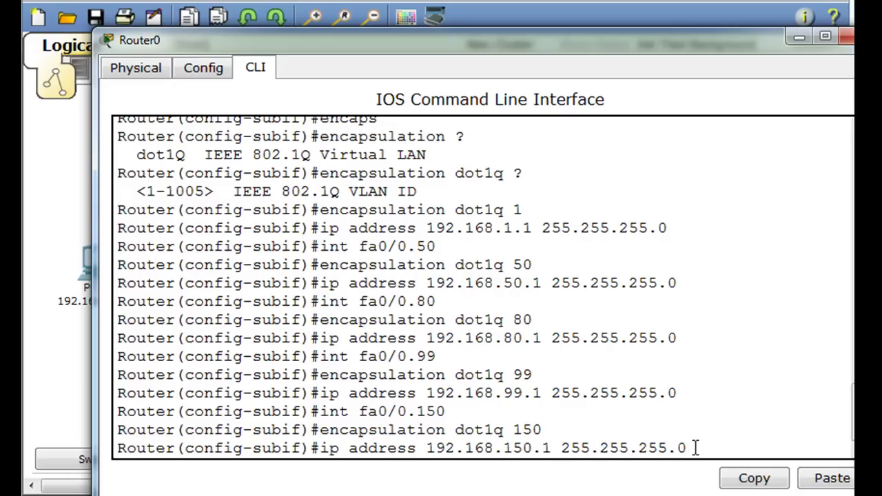
key("Return")
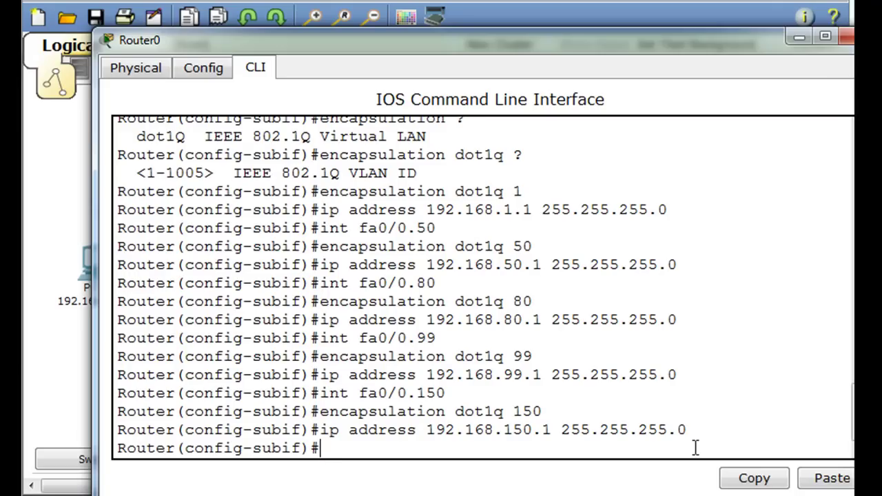
Leave configuration mode with 'end' and display the running config with 'show run'.
type("end")
key("Return")
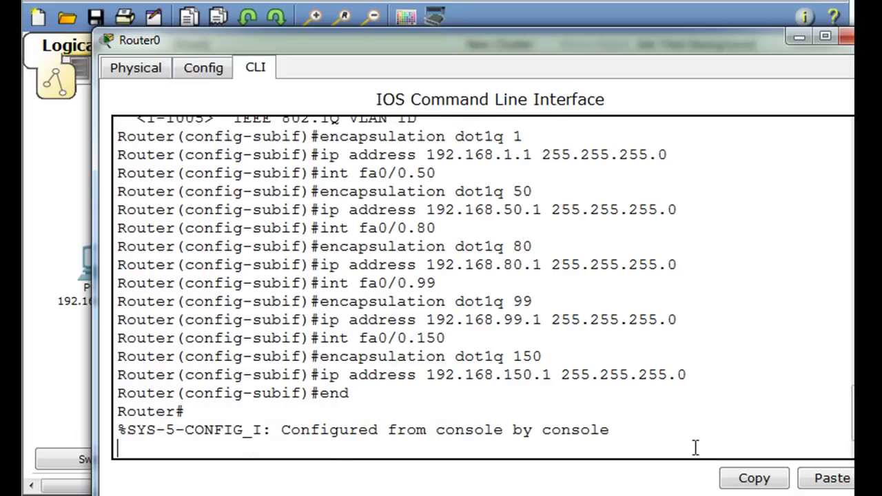
key("Return")
type("show ")
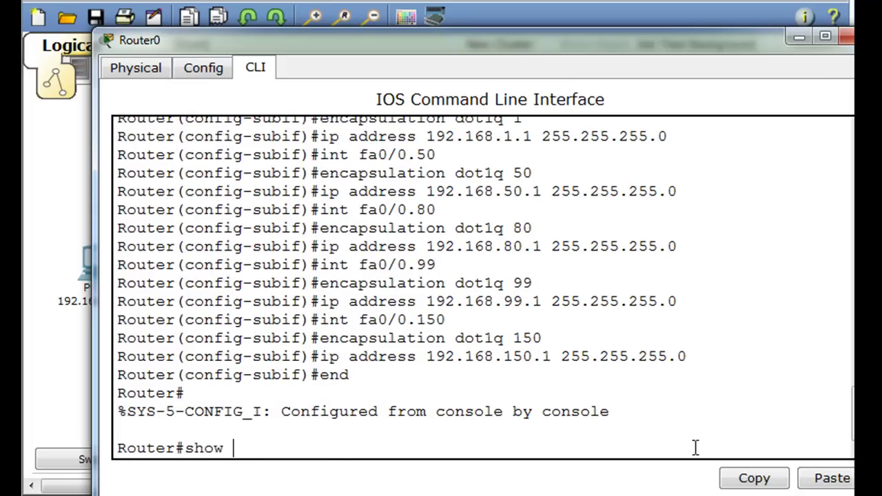
type("run")
key("Return")
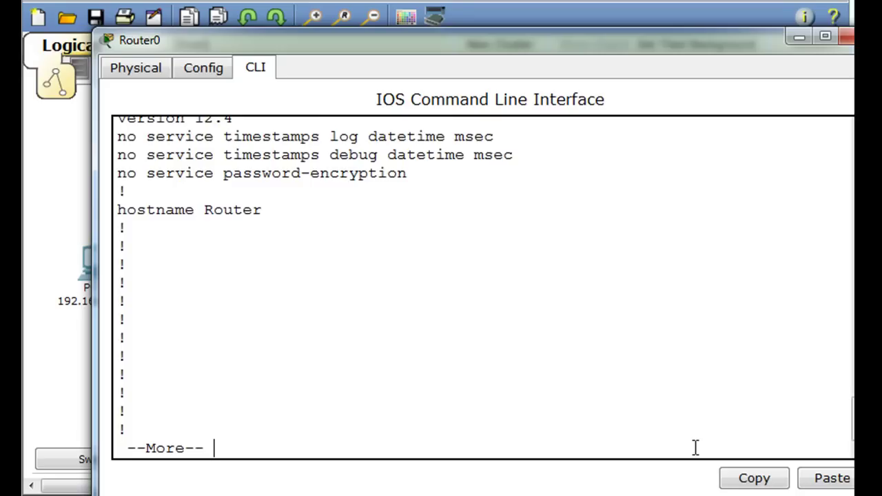
key("space")
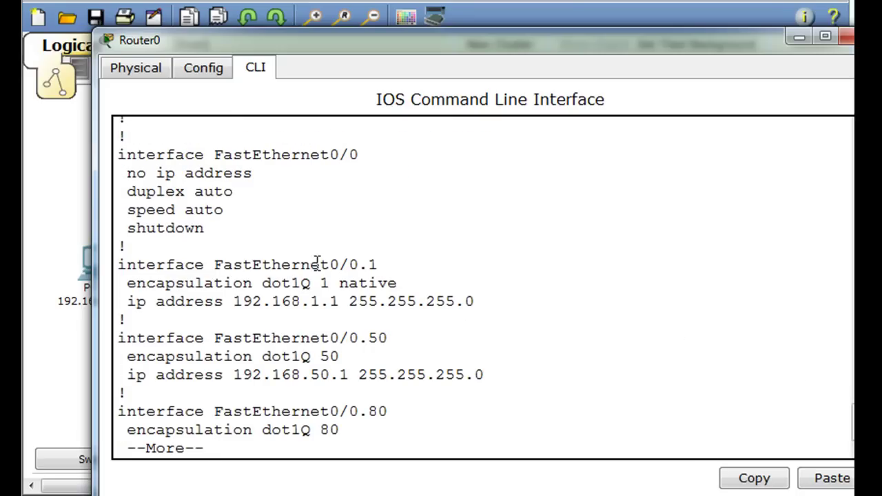
Review sub-interfaces 0/0.1, 0/0.50 and 0/0.80 in the config, reopening Router0's console.
left_click_drag(330, 264, 400, 264)
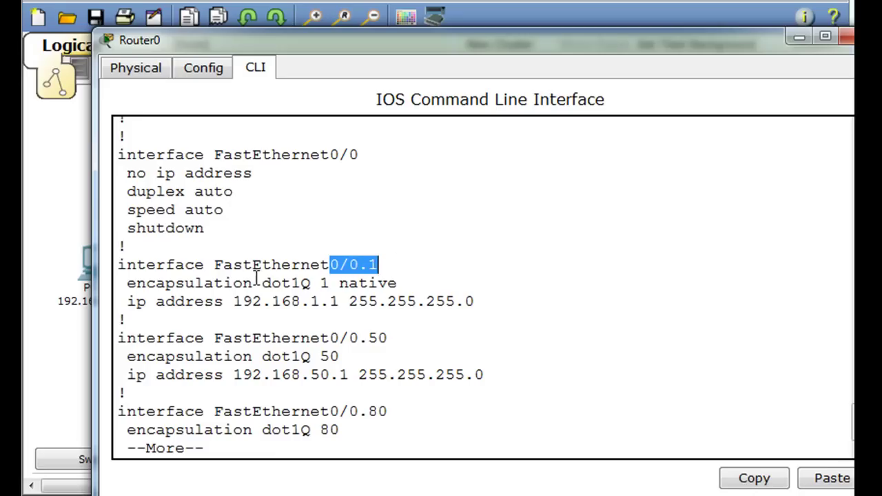
left_click_drag(330, 338, 391, 337)
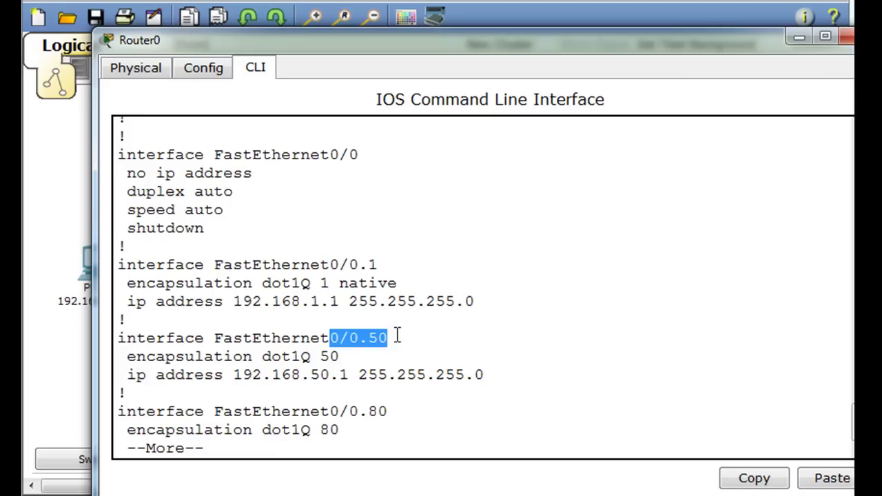
left_click_drag(350, 412, 390, 412)
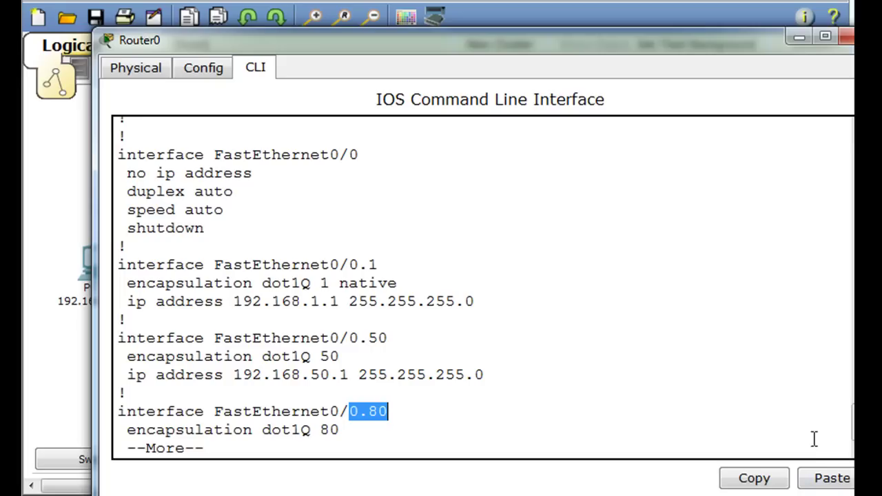
key("space")
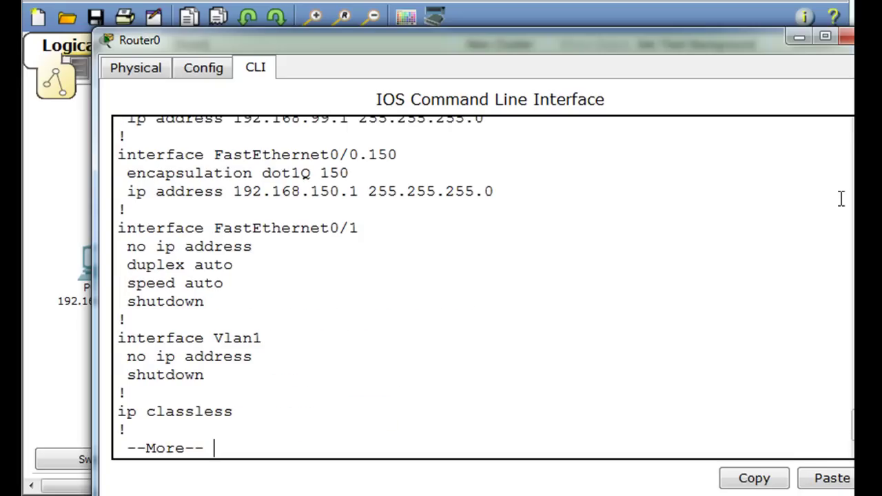
scroll(427, 140, "up", 2)
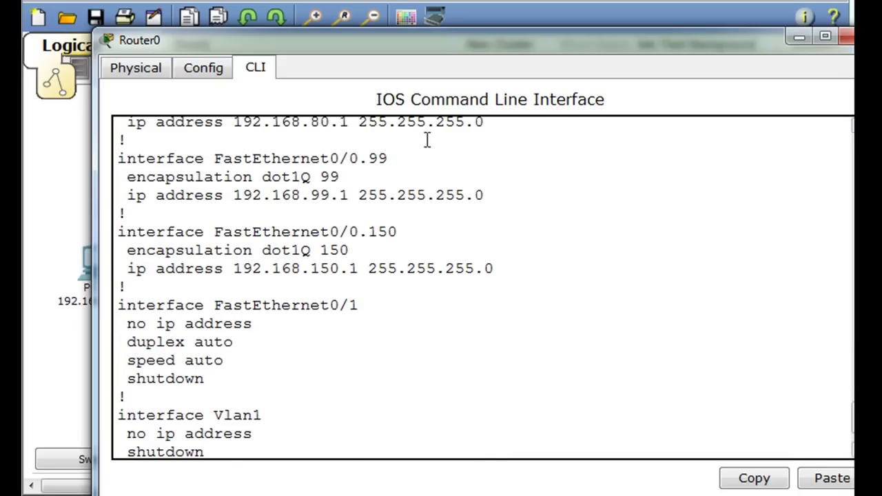
left_click(798, 39)
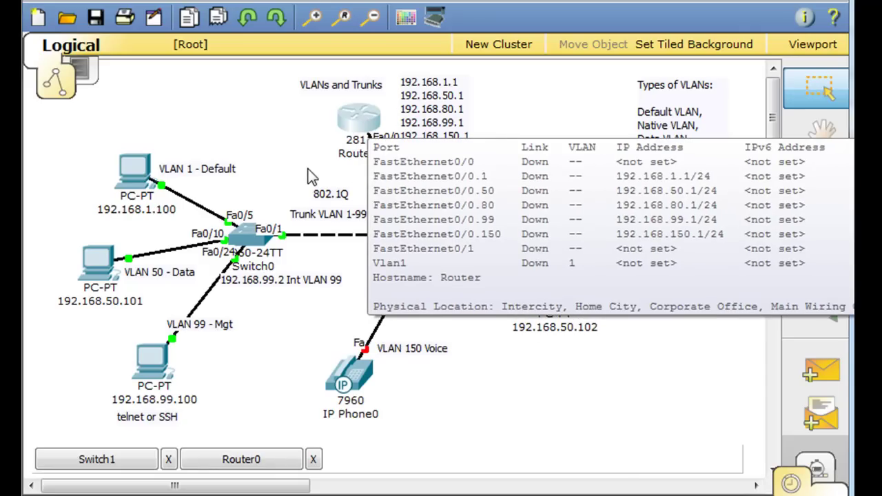
left_click(358, 121)
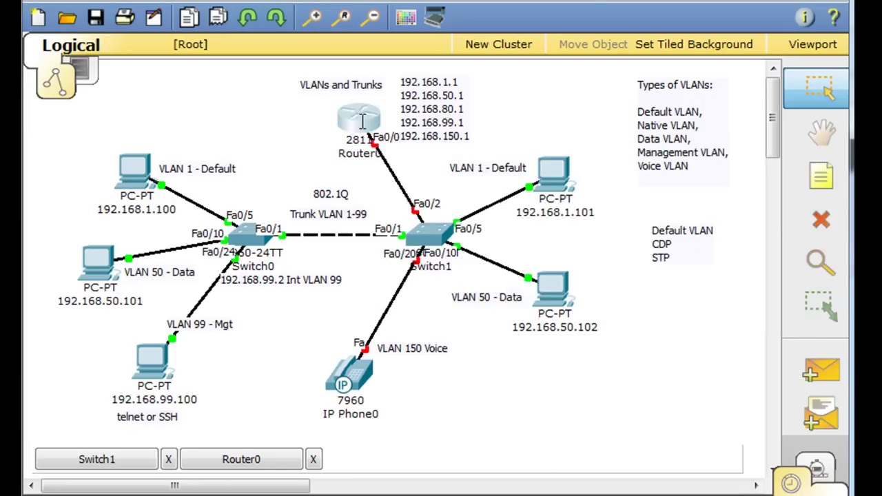
left_click(362, 384)
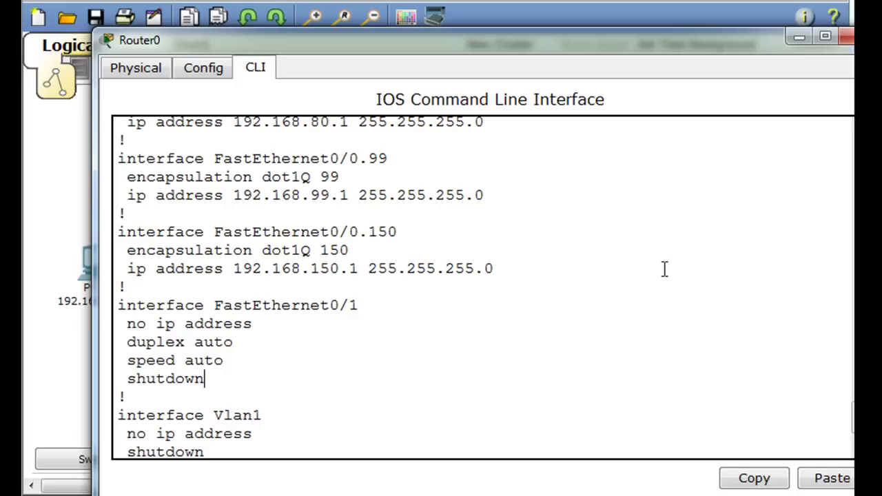
scroll(472, 338, "down", 2)
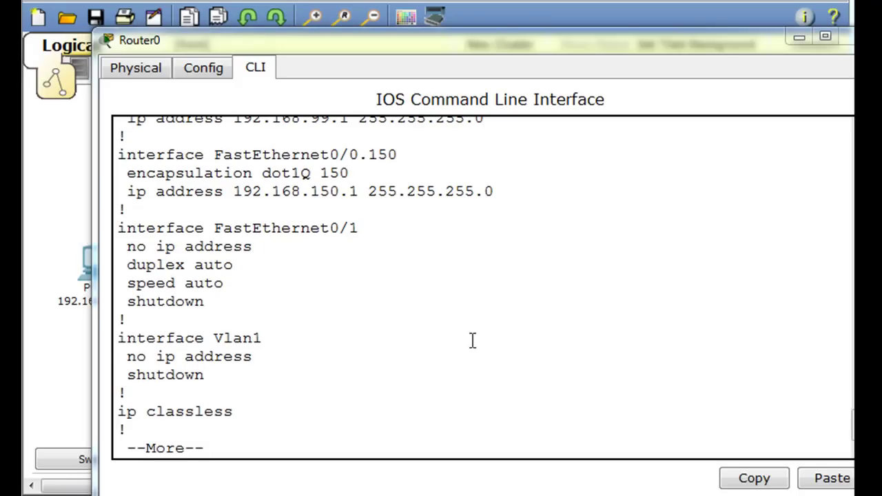
Run 'no shut' on interface fa0/0 from conf t, then minimize Router0's window.
key("space")
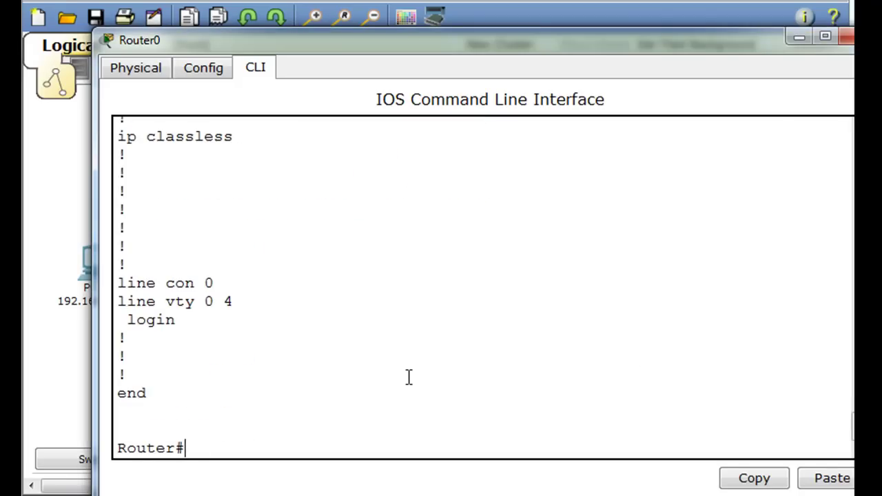
type("conf t")
key("Return")
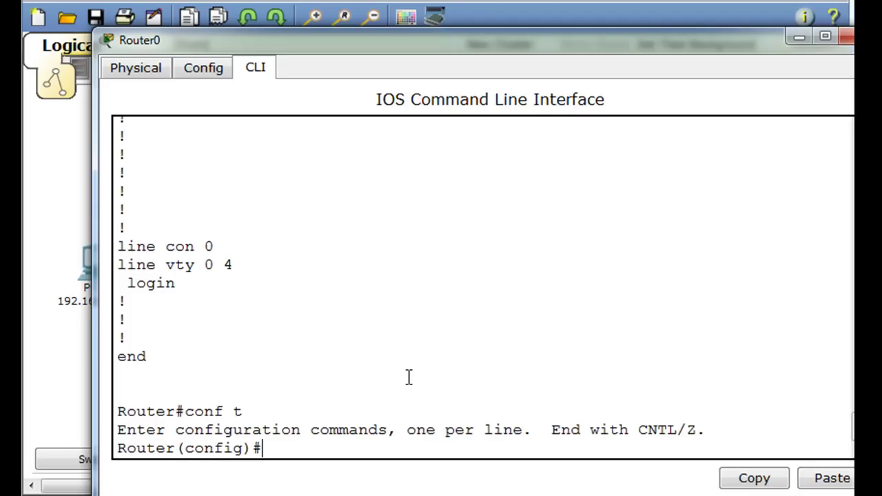
type("int")
type(" fa")
type("0/0")
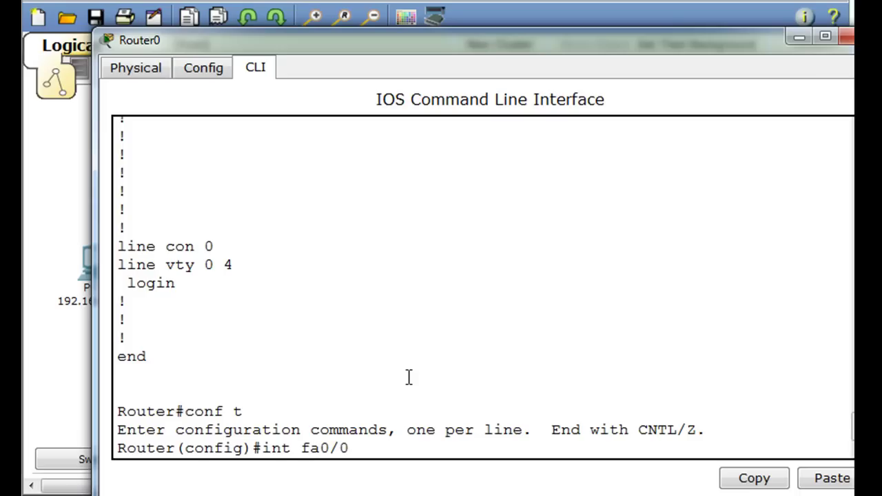
key("Return")
type("no")
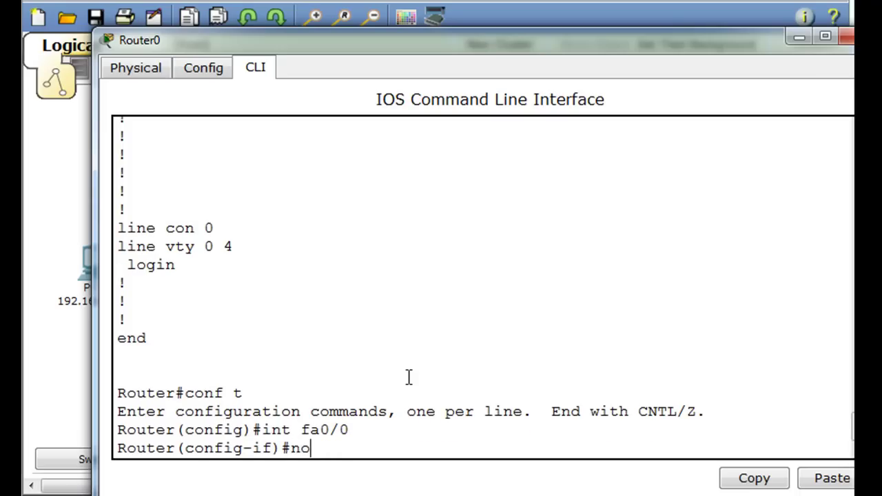
type(" shut")
key("Return")
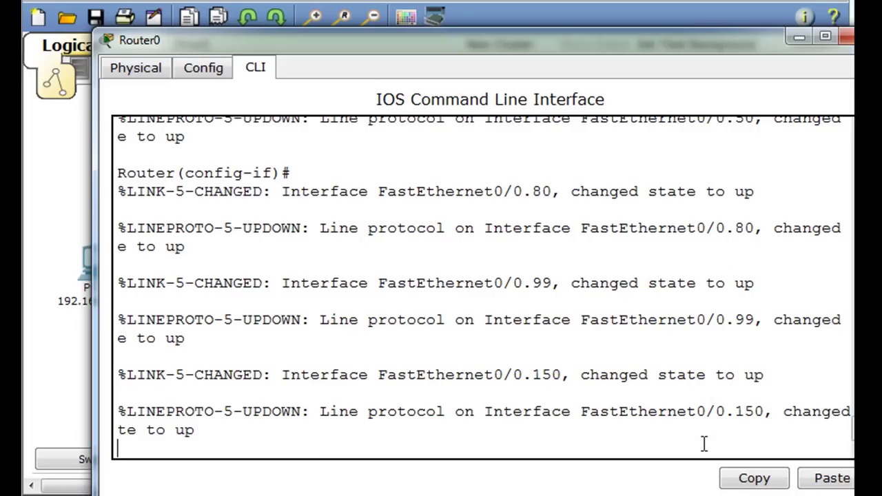
left_click(799, 36)
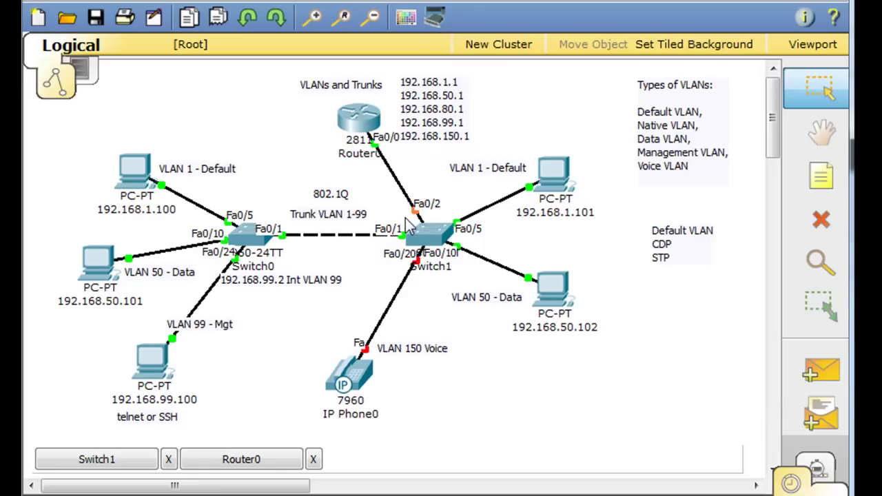
mouse_move(552, 288)
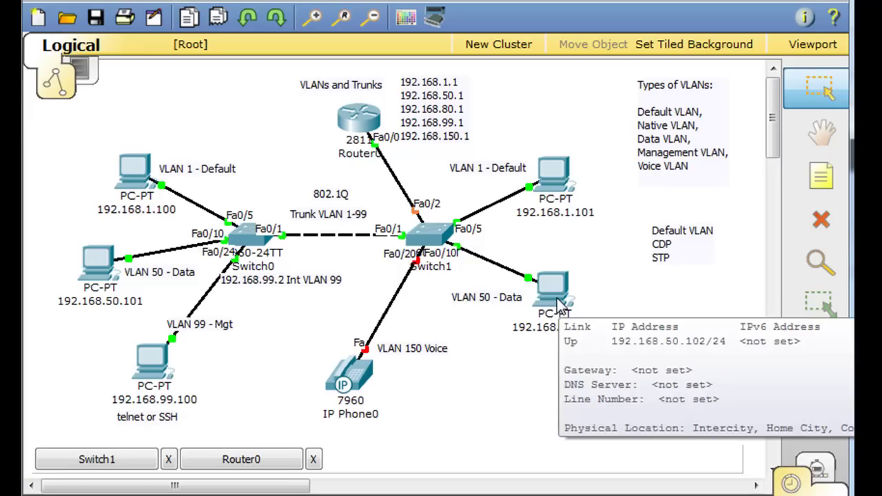
Set the 192.168.50.102 PC's default gateway to 192.168.50.1.
left_click(559, 300)
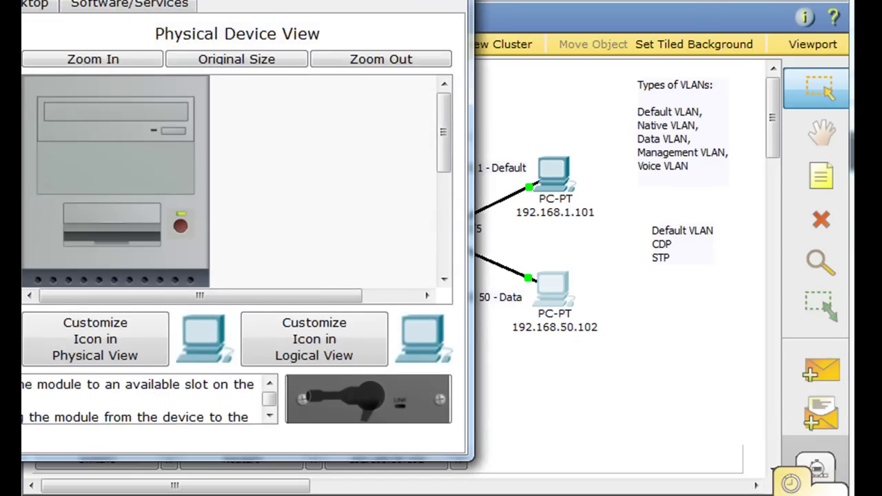
left_click_drag(244, 6, 518, 7)
left_click(296, 24)
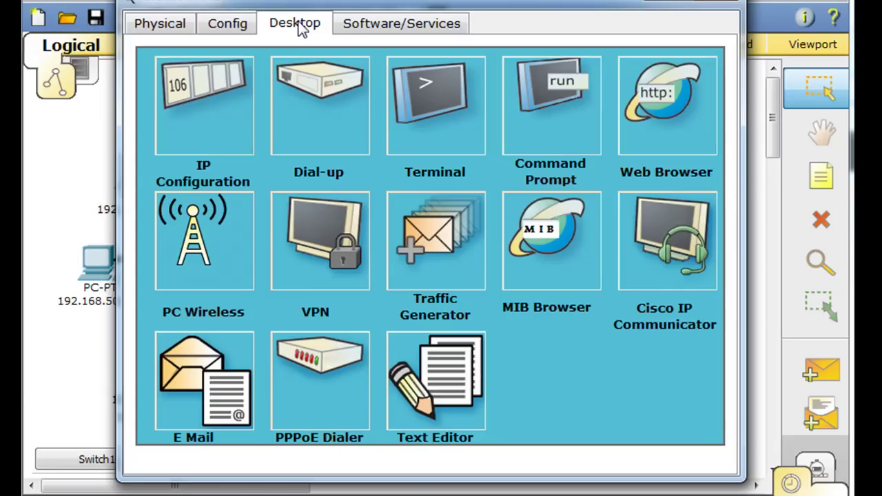
left_click(212, 81)
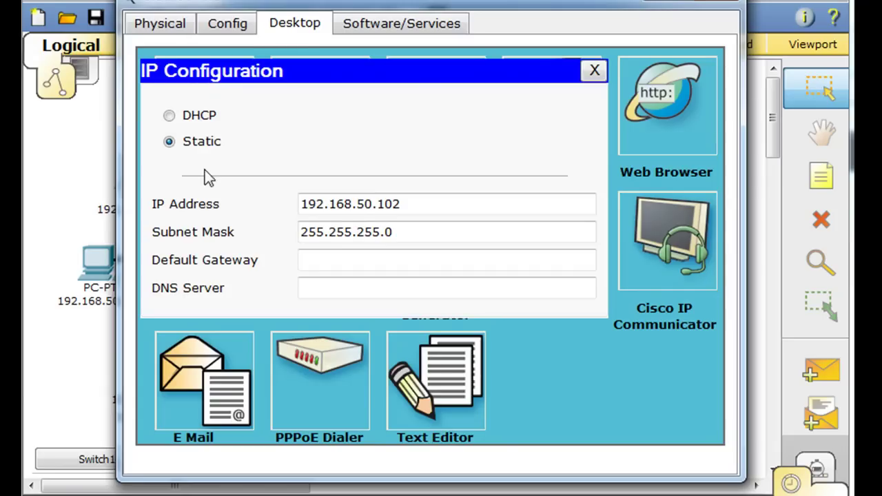
left_click(339, 260)
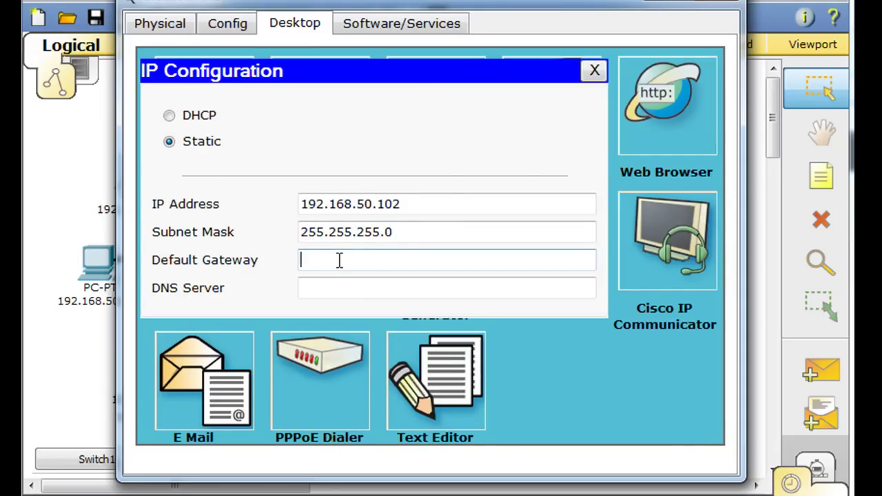
type("192.1")
type("68.")
type("50.1")
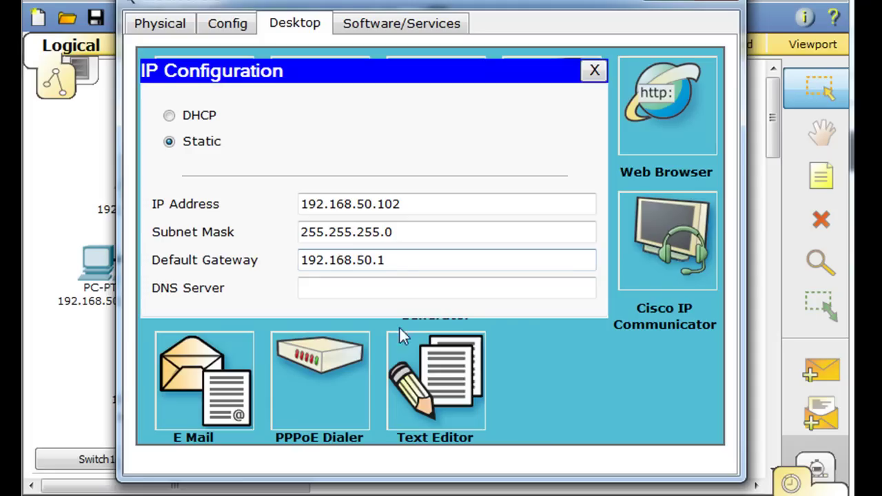
left_click(592, 72)
Ping 192.168.50.1 from the PC's Command Prompt, then close the PC windows.
left_click(554, 109)
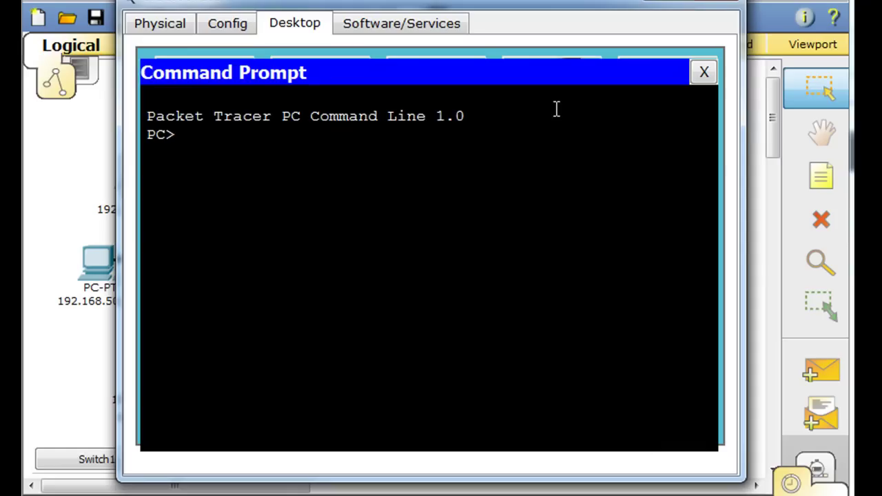
type("ping ")
type("192.16")
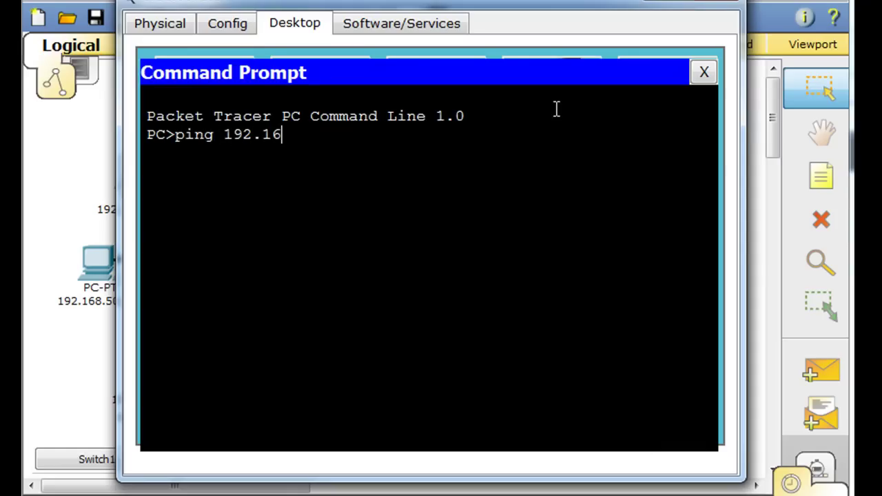
type("8.50.1")
key("Return")
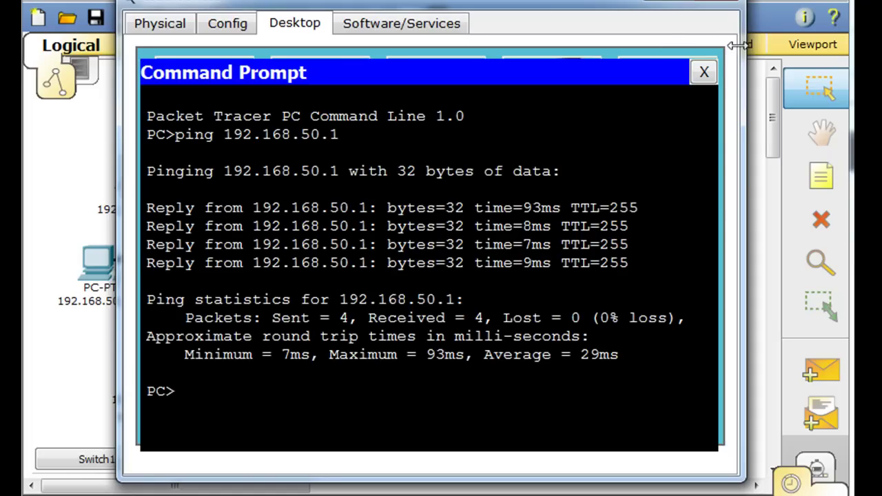
left_click(703, 72)
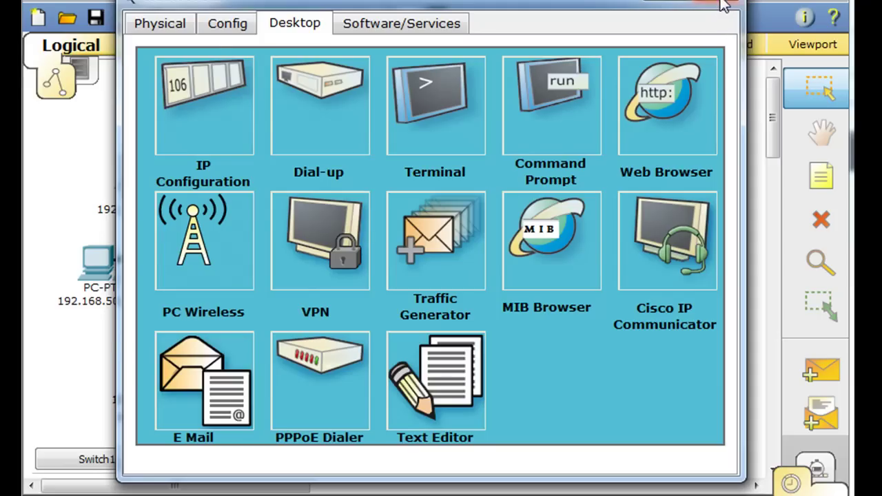
left_click(716, 7)
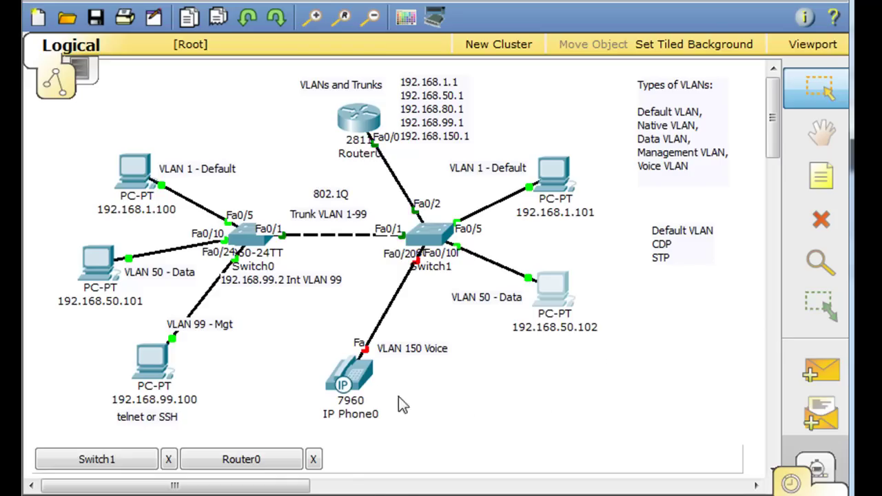
Install the power adapter on IP Phone0 after the powered-off rename error.
mouse_move(350, 377)
left_click(356, 383)
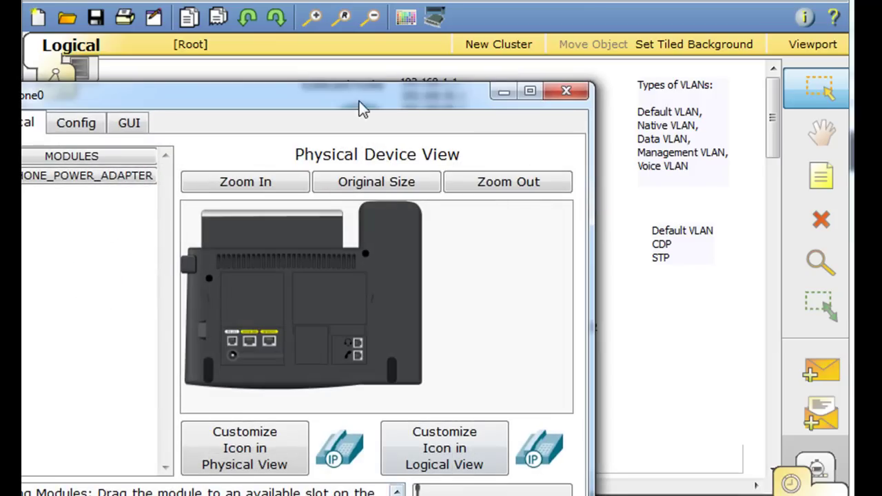
mouse_move(341, 93)
left_mouse_down()
mouse_move(484, 75)
mouse_move(433, 60)
left_mouse_up()
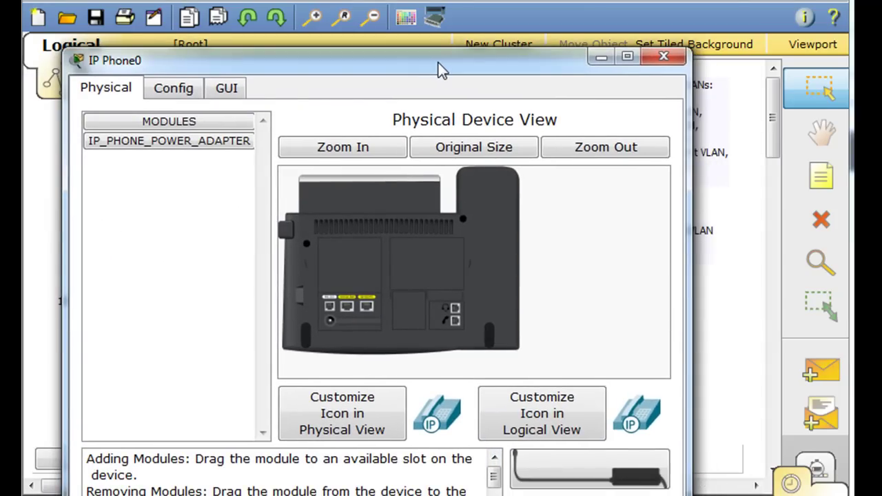
left_click(184, 91)
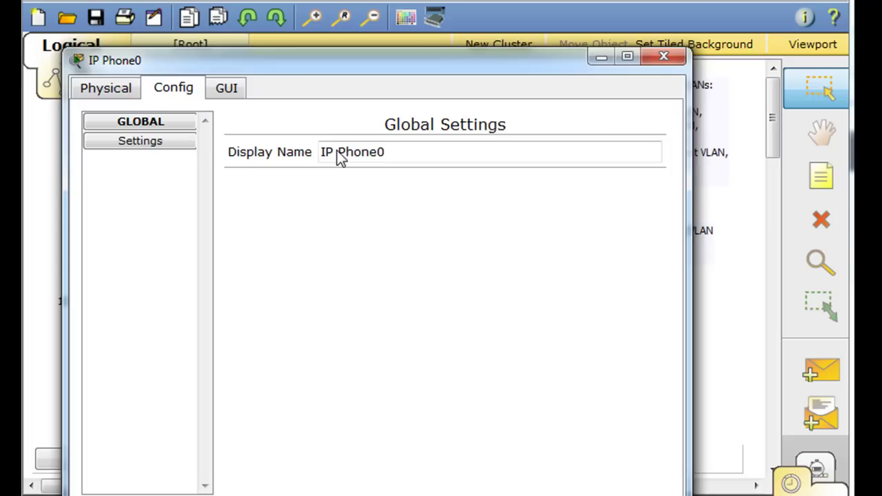
left_click(371, 162)
left_click(471, 309)
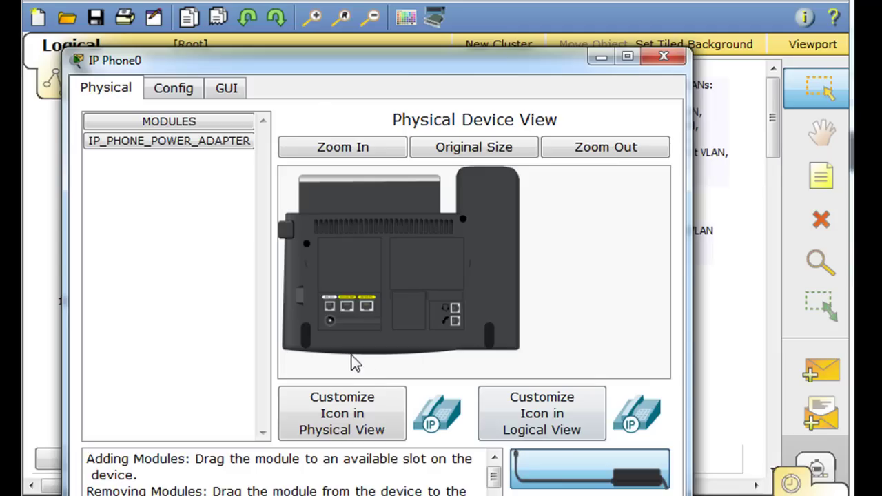
left_click_drag(329, 332, 329, 330)
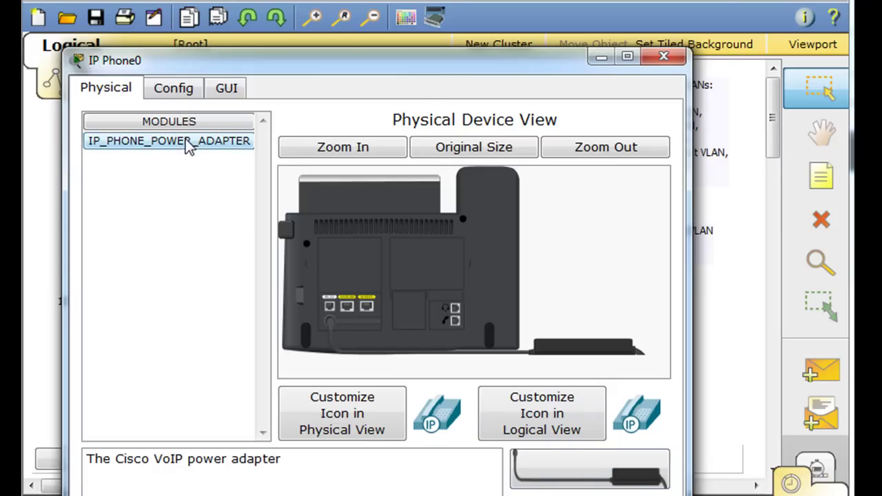
Change the phone's Display Name to IP-Phone-1 in Config.
left_click(170, 95)
left_click(388, 152)
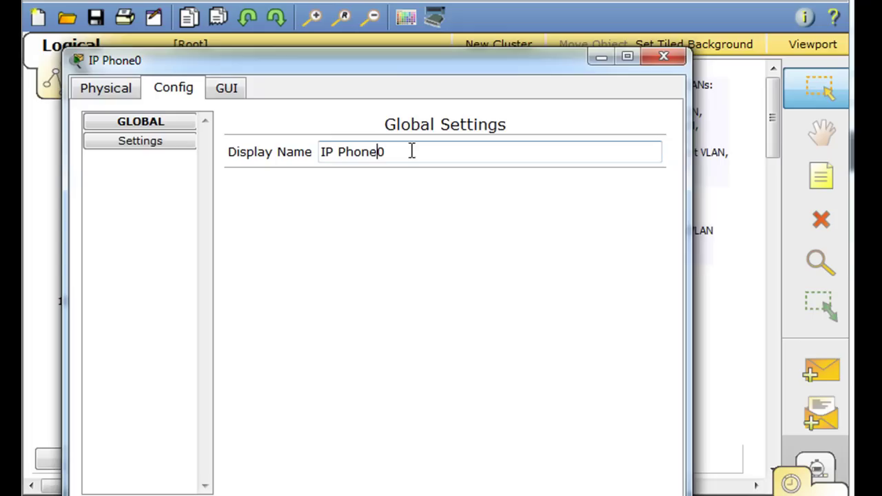
key("Left")
key("Left")
key("Left")
key("BackSpace")
type("-")
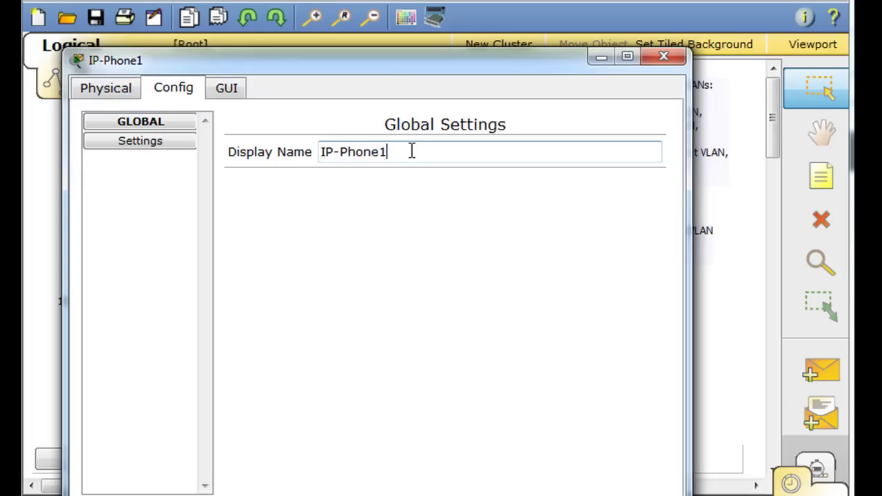
type("-")
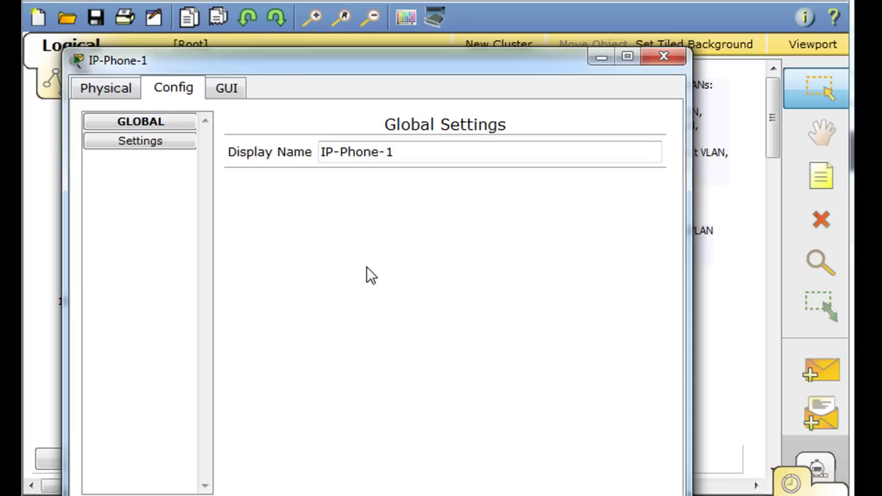
View IP-Phone-1's GUI screen, then minimize the phone window to show the topology.
left_click(144, 141)
left_click(137, 122)
left_click(226, 89)
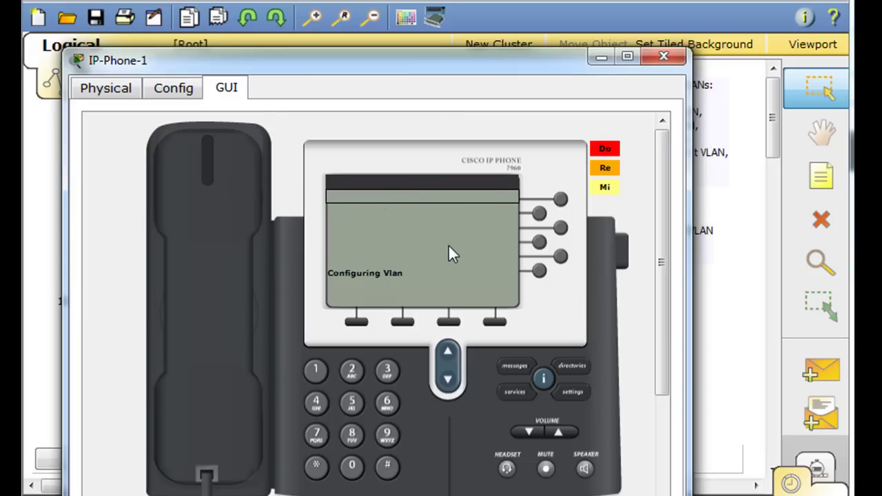
left_click(600, 59)
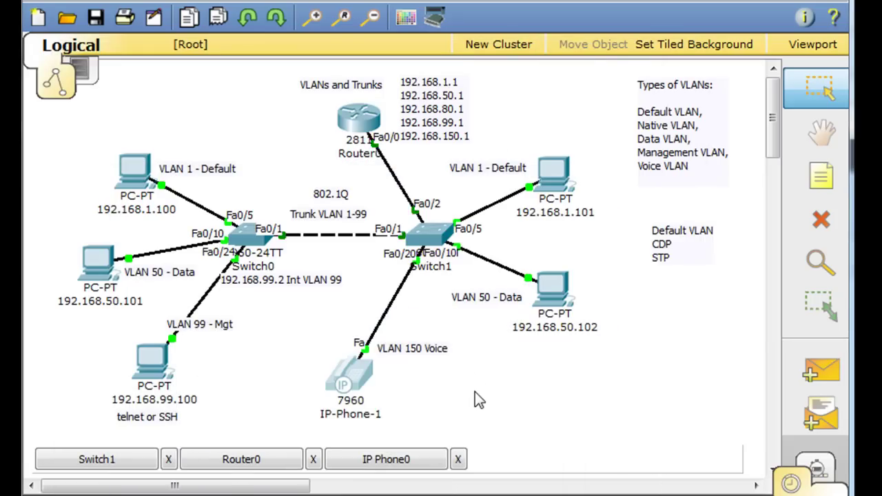